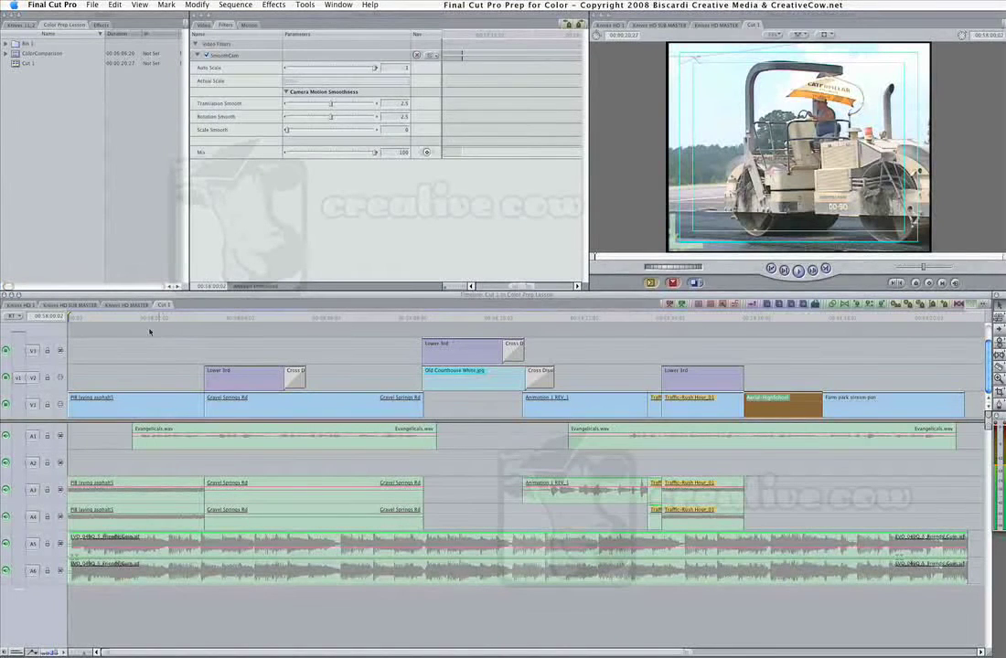
Preview the Cut 1 sequence and make a duplicate of it in the Browser.
key("space")
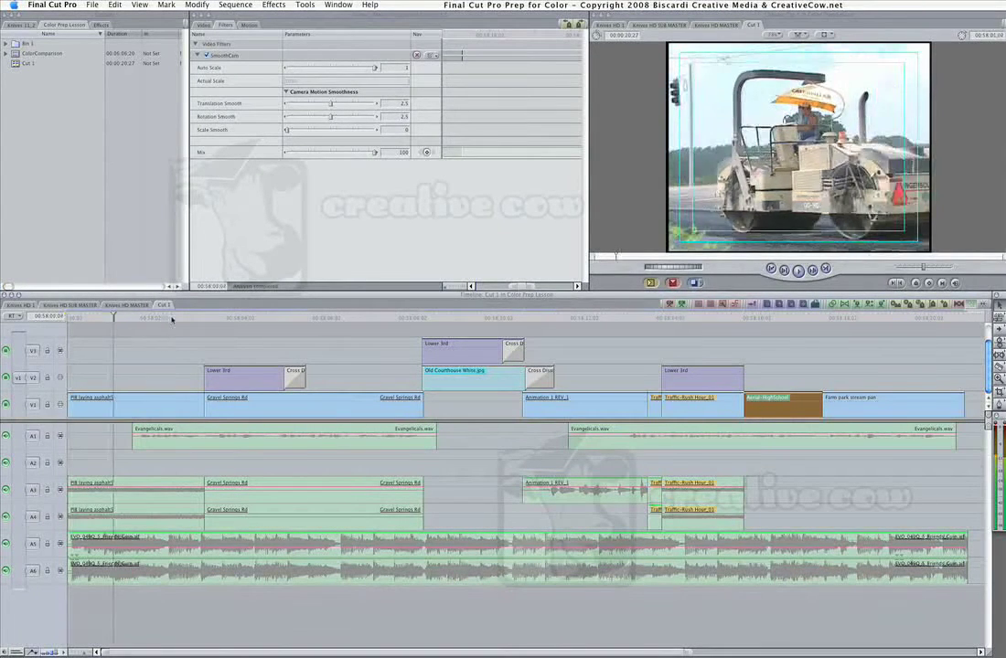
left_click_drag(153, 328, 107, 329)
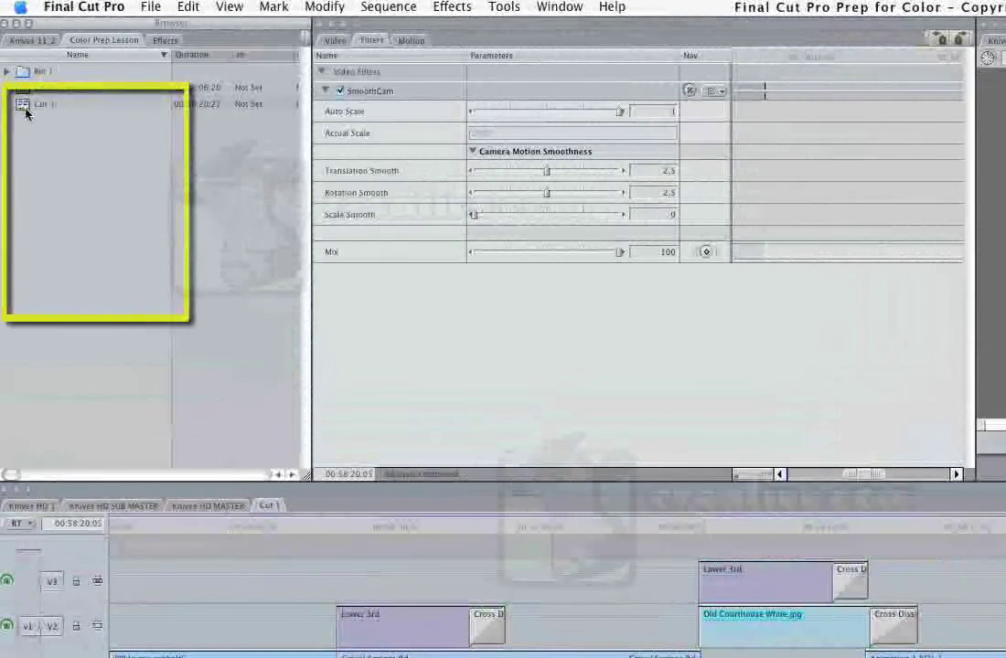
right_click(26, 111)
left_click(68, 258)
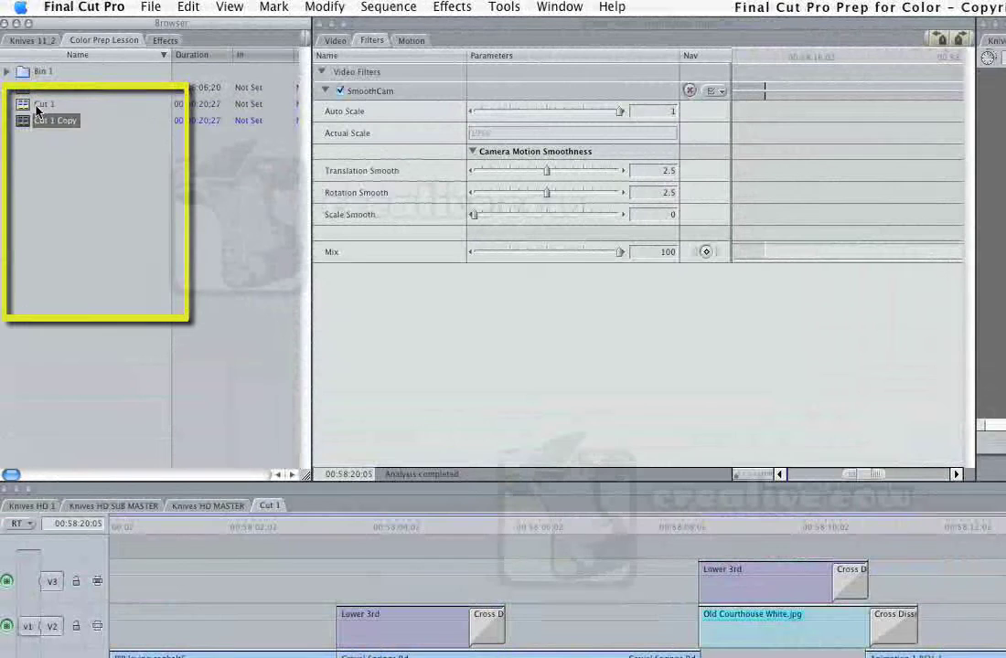
Rename the copy to 'Cut 1 submaster' and open it in the timeline.
left_click(56, 119)
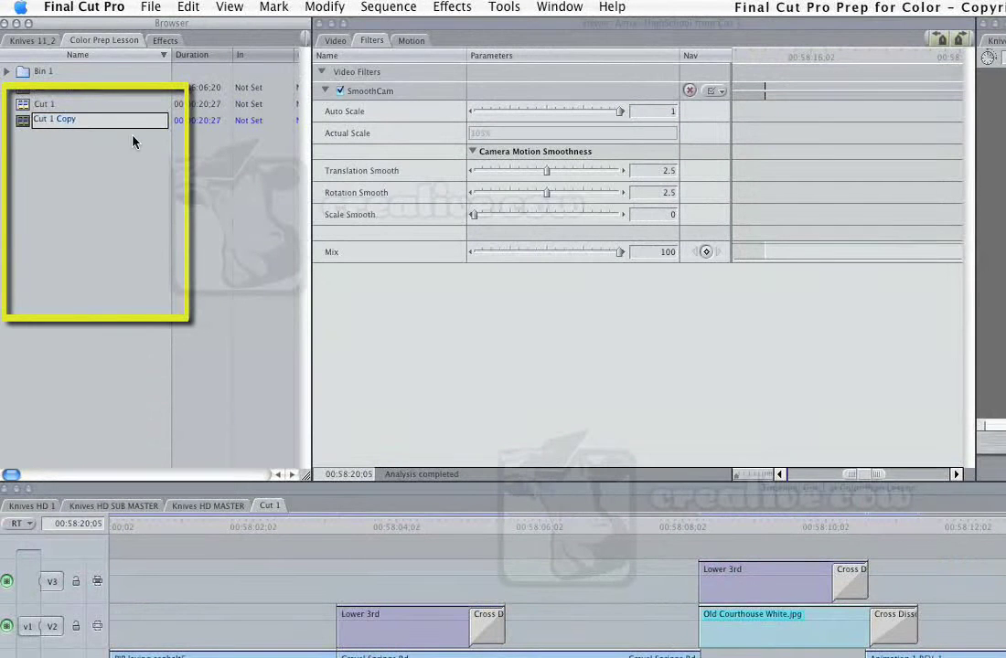
key("BackSpace")
key("BackSpace")
key("BackSpace")
key("BackSpace")
type("submast")
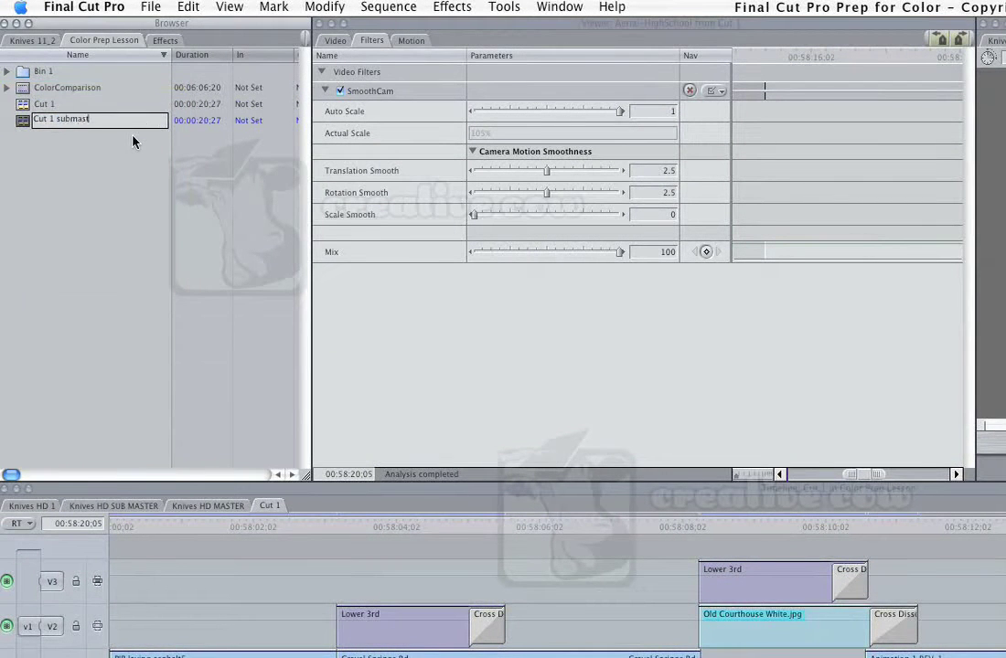
type("er")
key("Return")
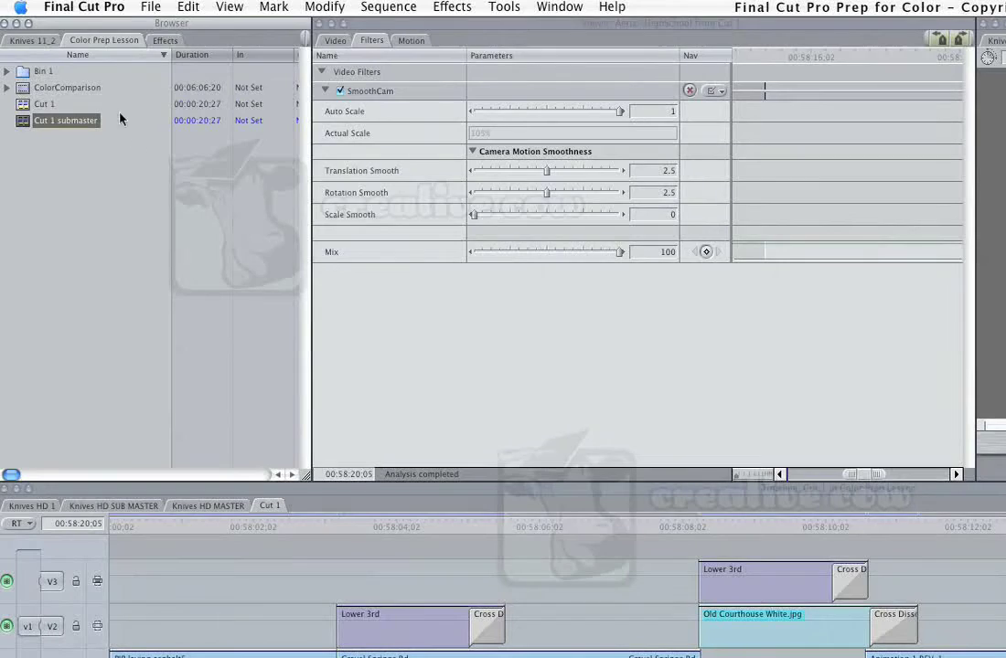
double_click(50, 120)
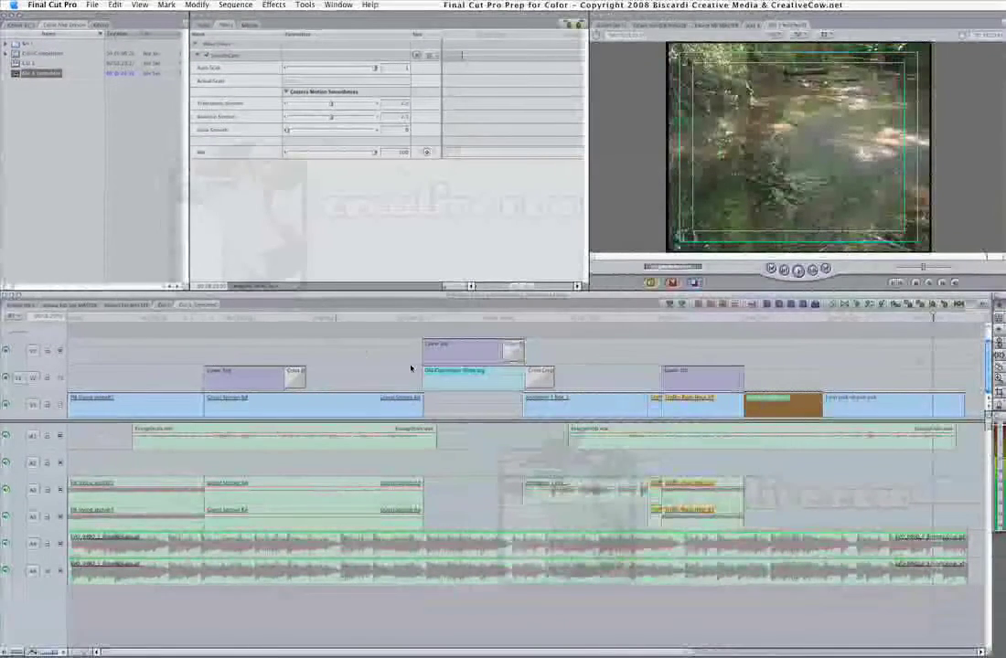
Delete all three Lower 3rd titles from Cut 1 submaster, confirming Cut 1 still has them.
left_click(253, 318)
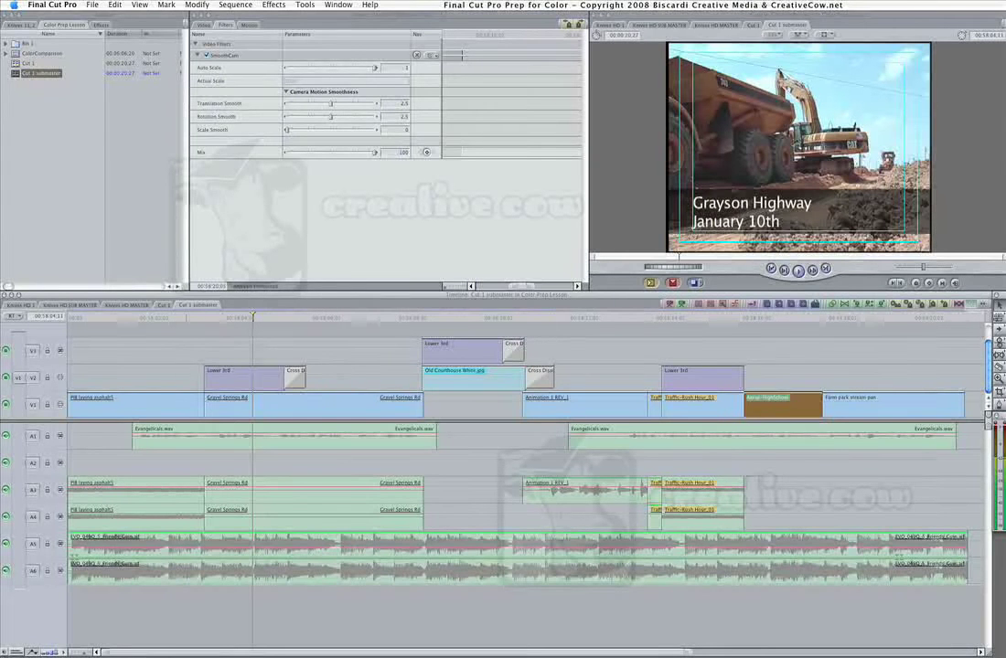
left_click(265, 378)
key("Delete")
left_click(462, 350)
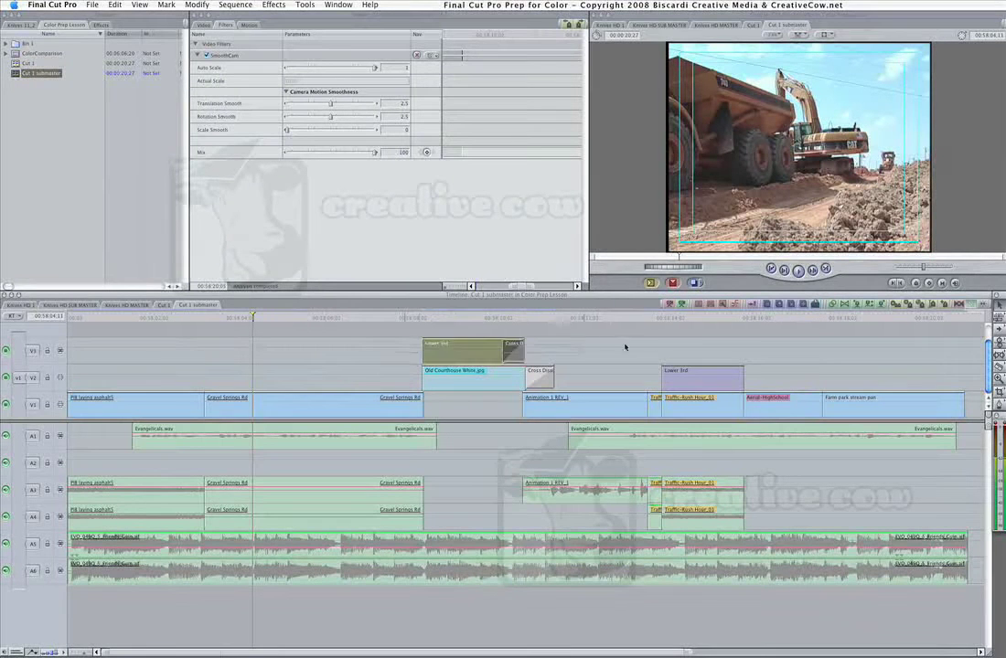
key("Delete")
left_click(702, 377)
key("Delete")
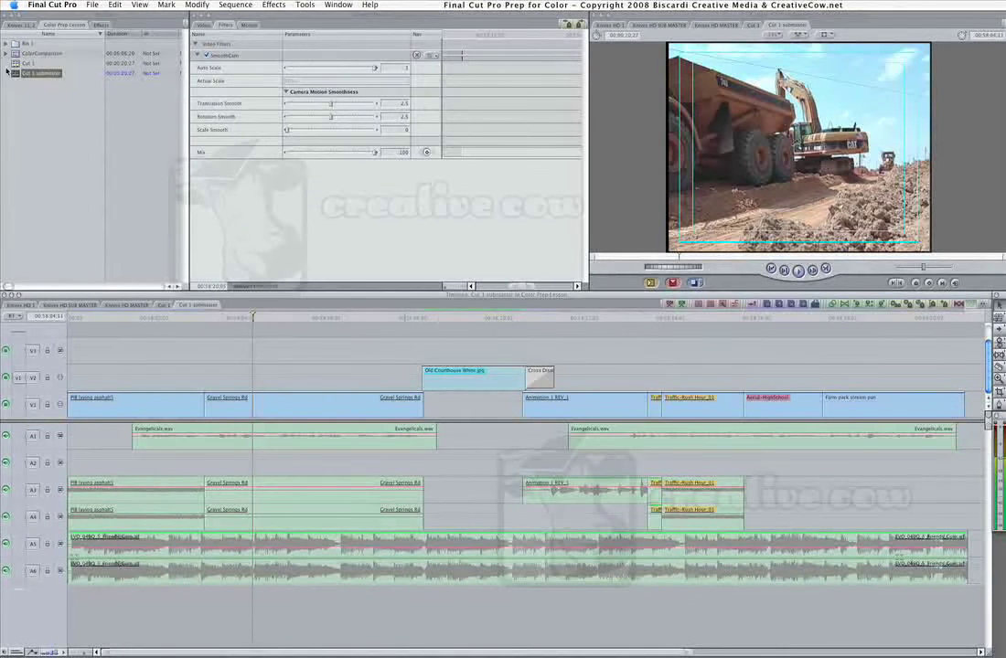
double_click(16, 64)
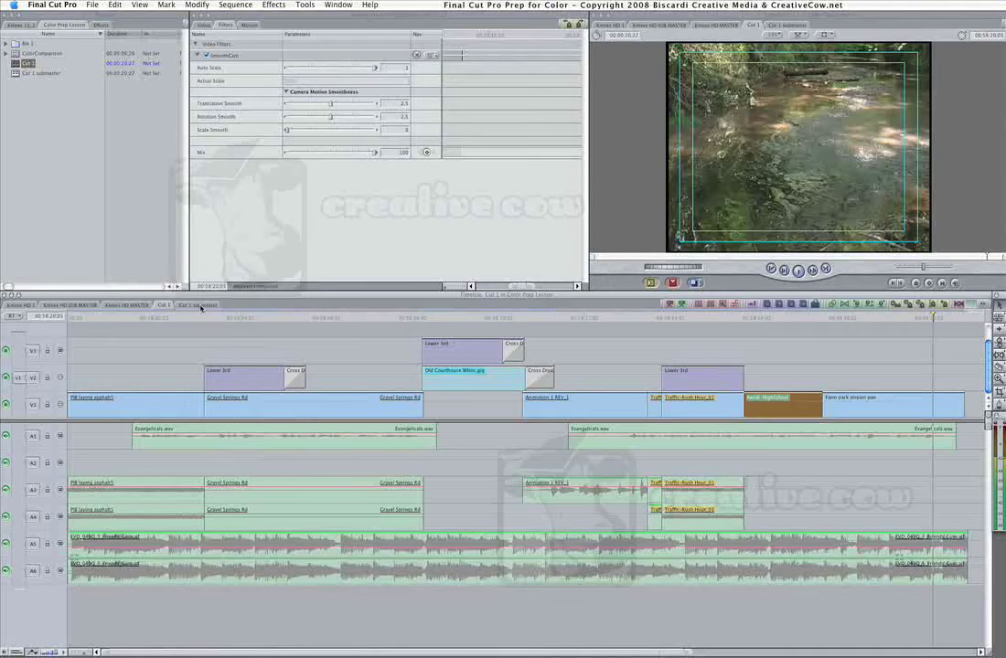
left_click(198, 306)
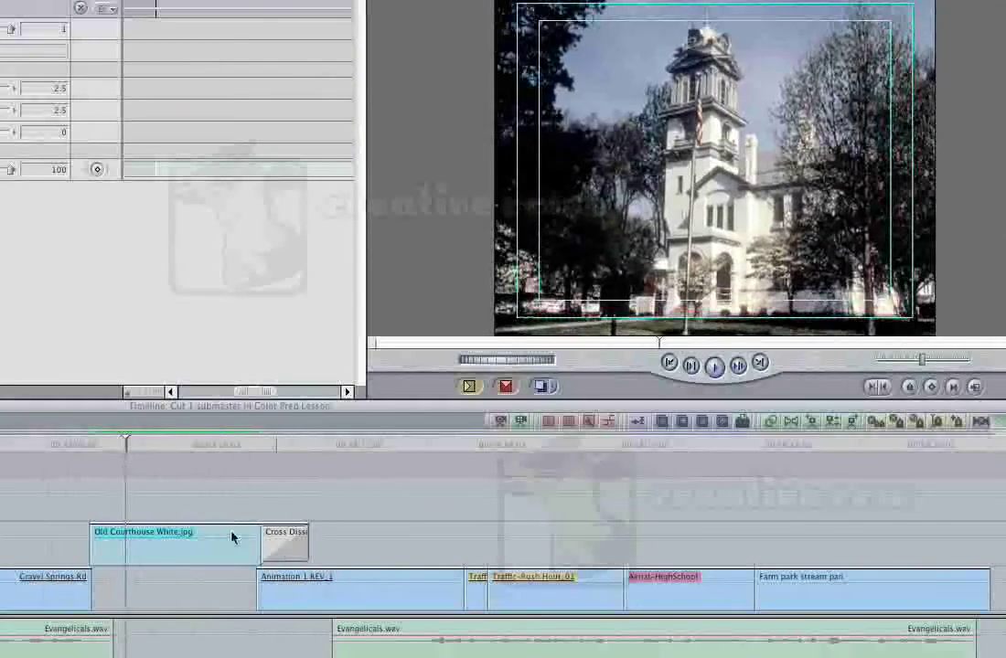
Remove the cross dissolve from the Old Courthouse clip and mark the clip's range.
left_click(279, 546)
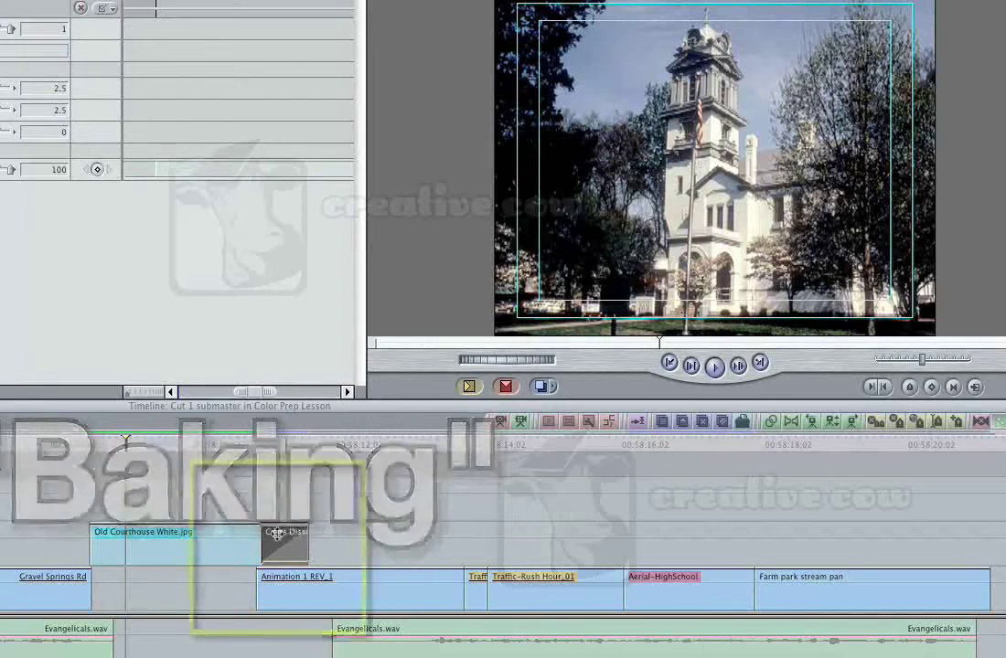
key("Delete")
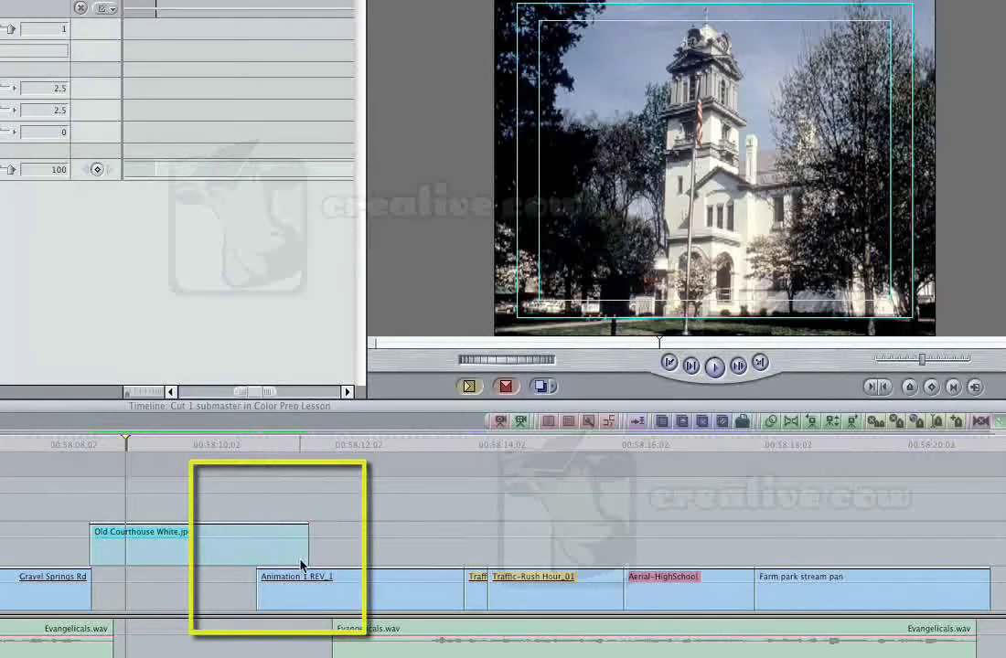
key("Up")
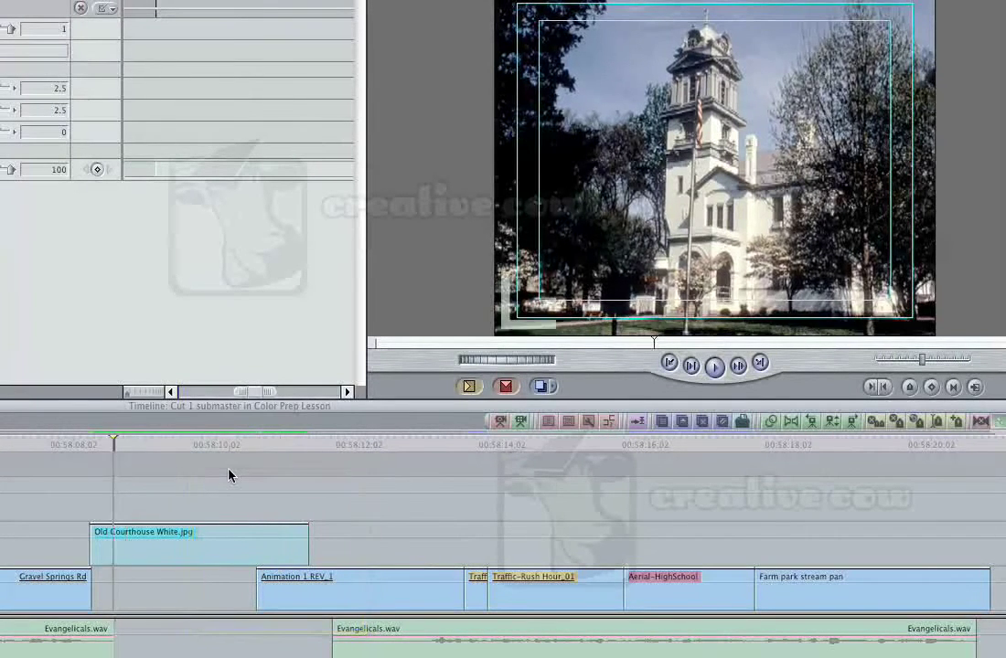
key("i")
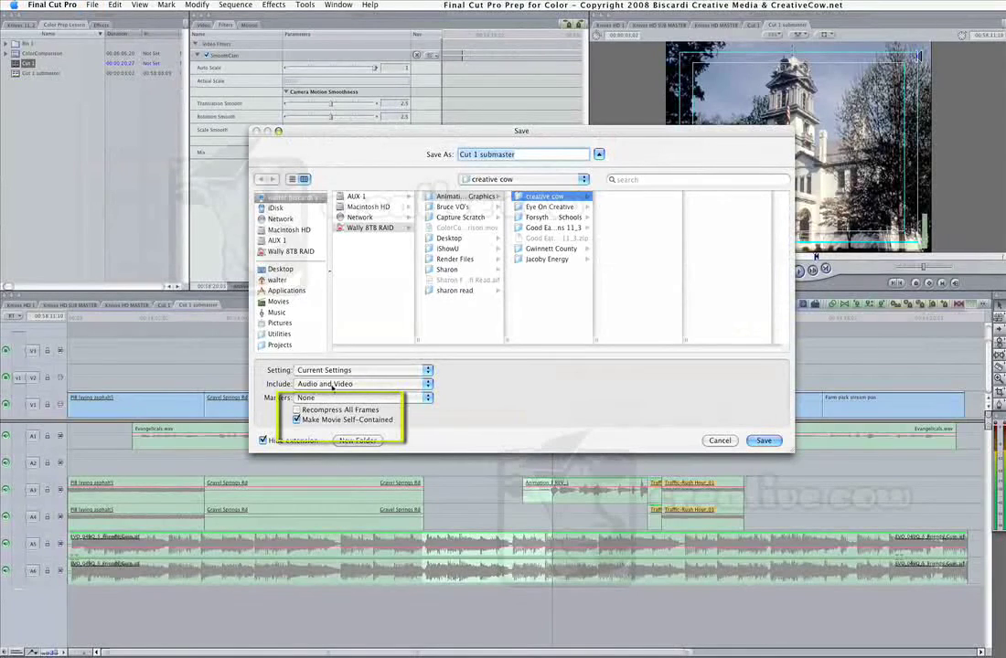
Save the marked range as a self-contained, Video Only courthouse QuickTime movie.
left_click(334, 384)
left_click(329, 411)
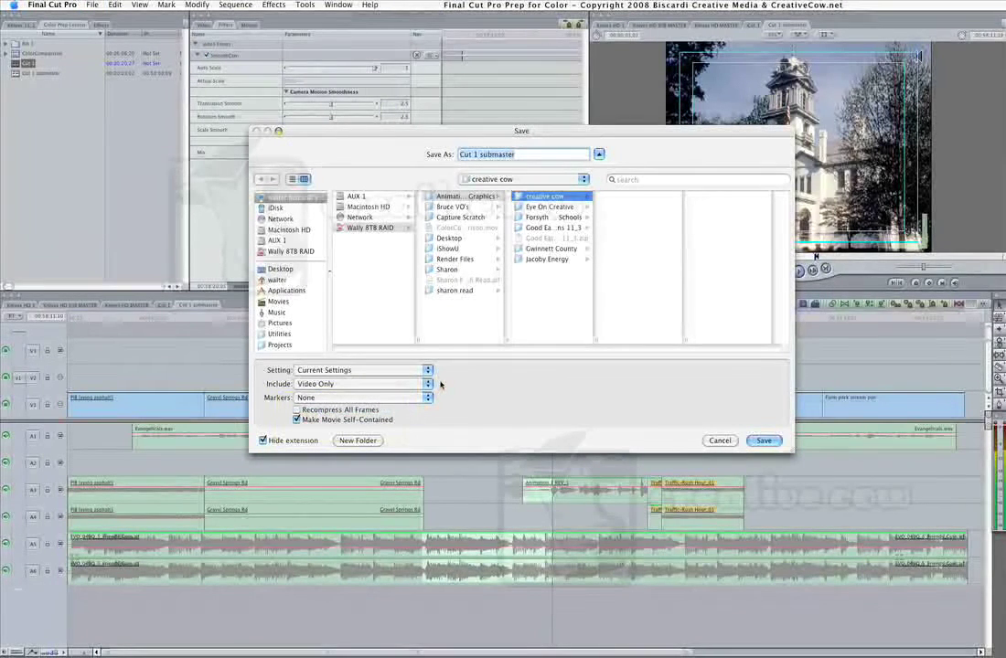
type("courthouse")
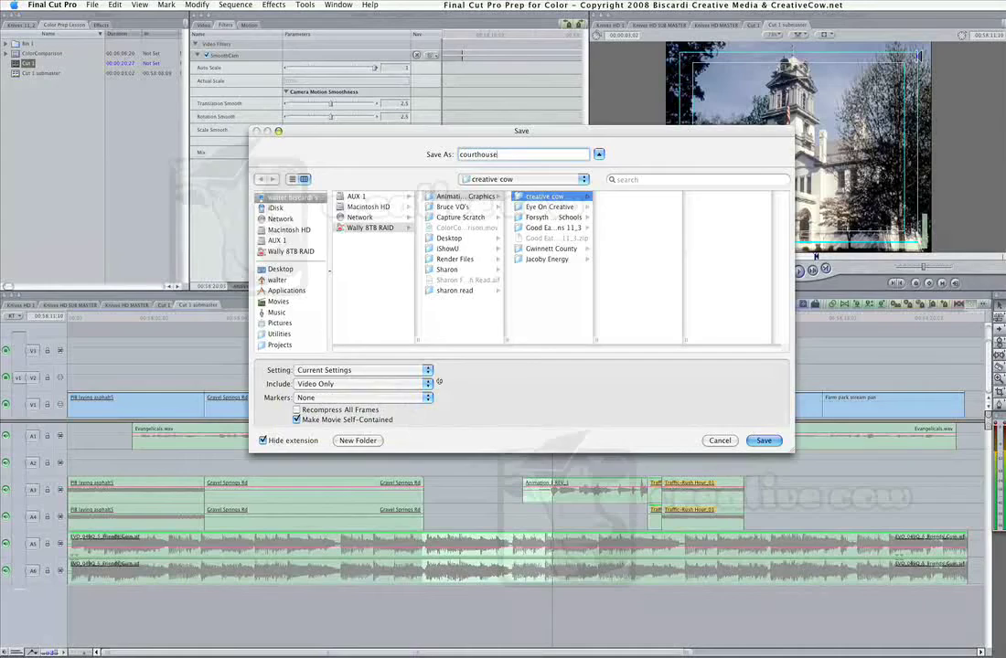
key("Return")
Import the exported courthouse movie into the Browser.
right_click(57, 101)
mouse_move(137, 110)
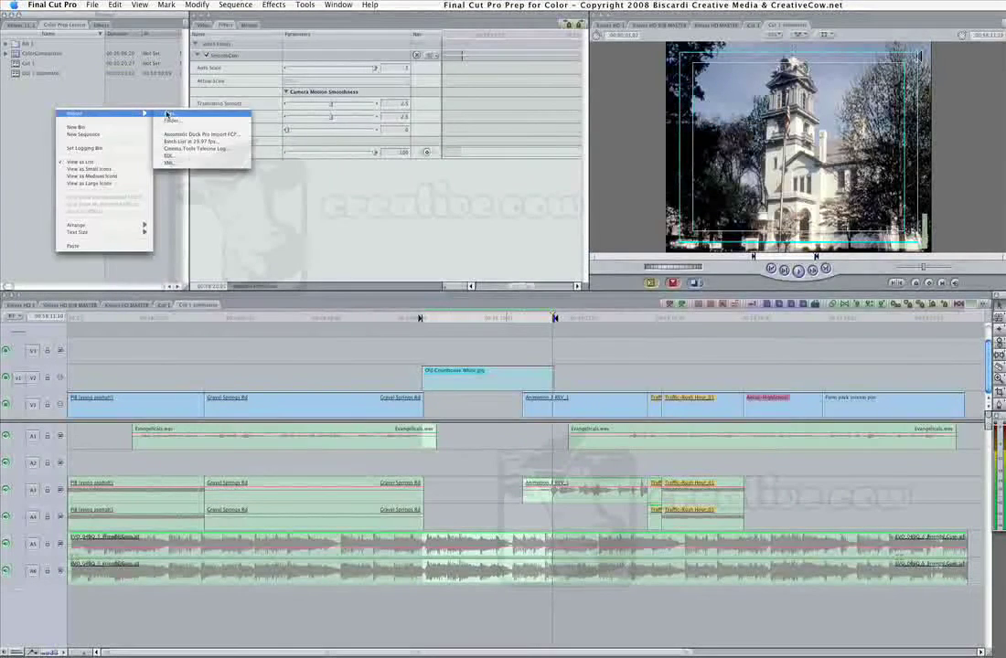
left_click(178, 120)
double_click(233, 144)
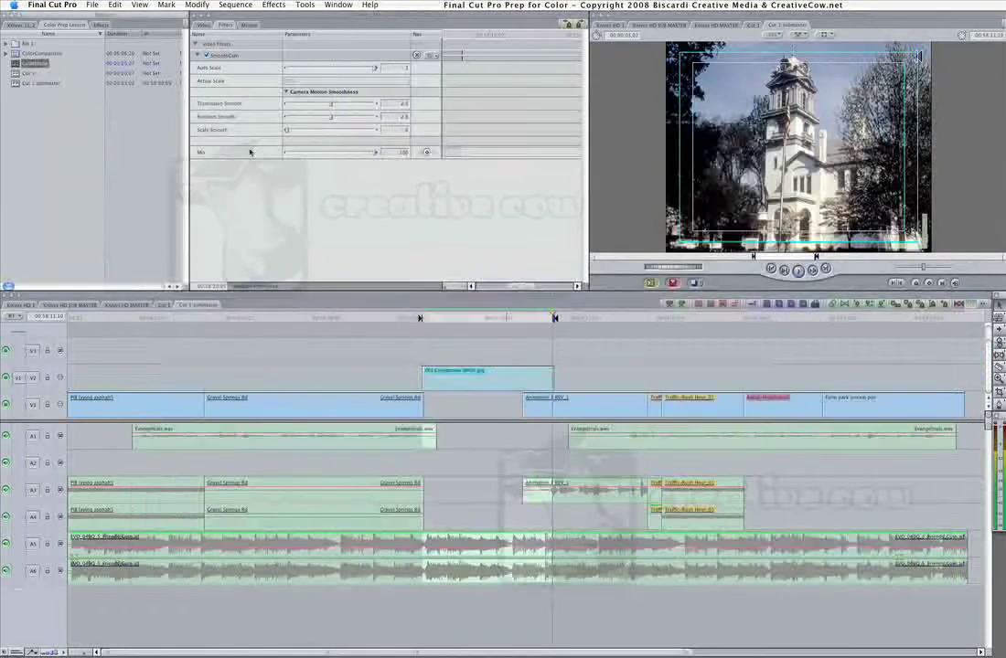
Overwrite the courthouse movie onto V2 over the Old Courthouse still and play back the edit.
double_click(16, 64)
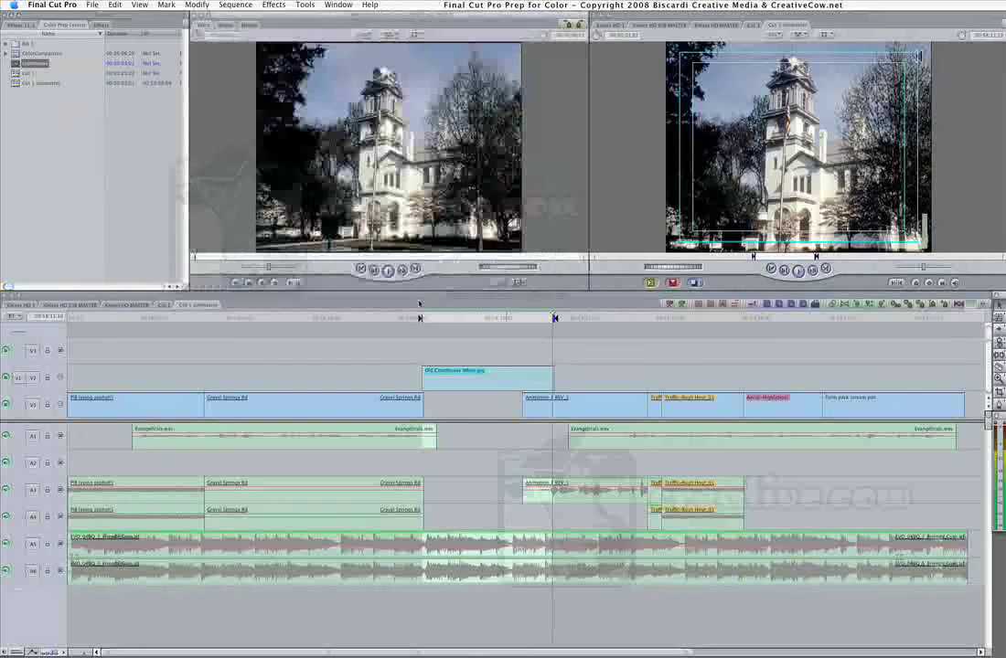
left_click(459, 318)
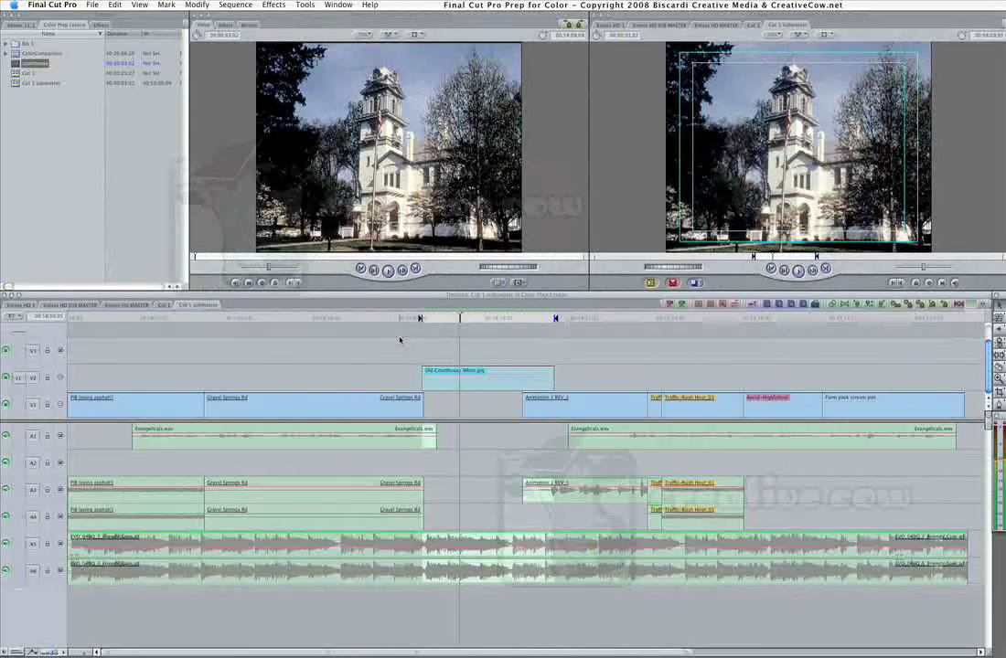
key("F10")
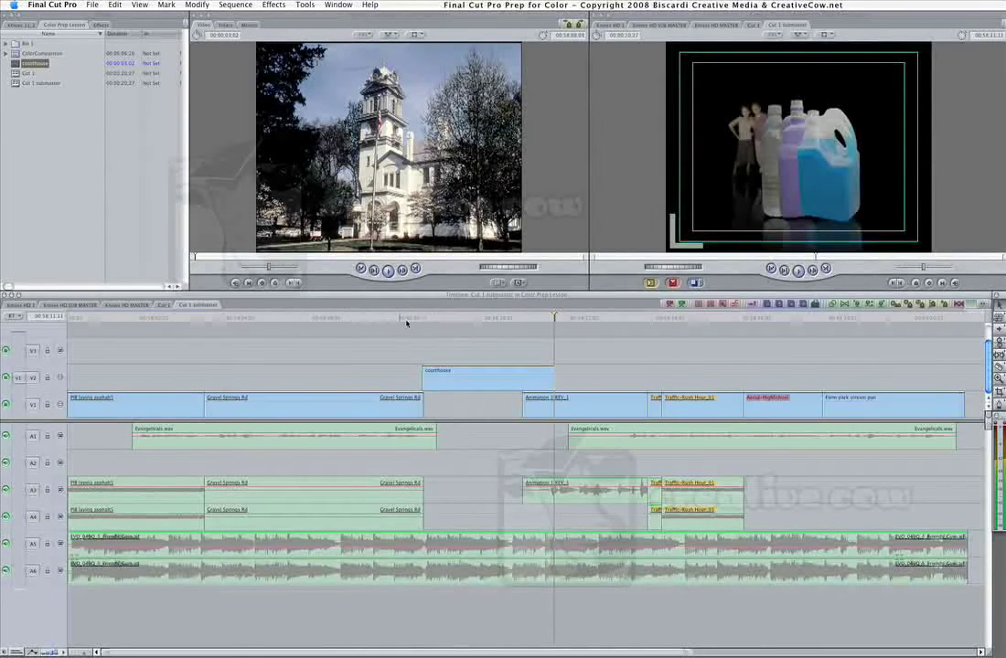
left_click(406, 322)
key("space")
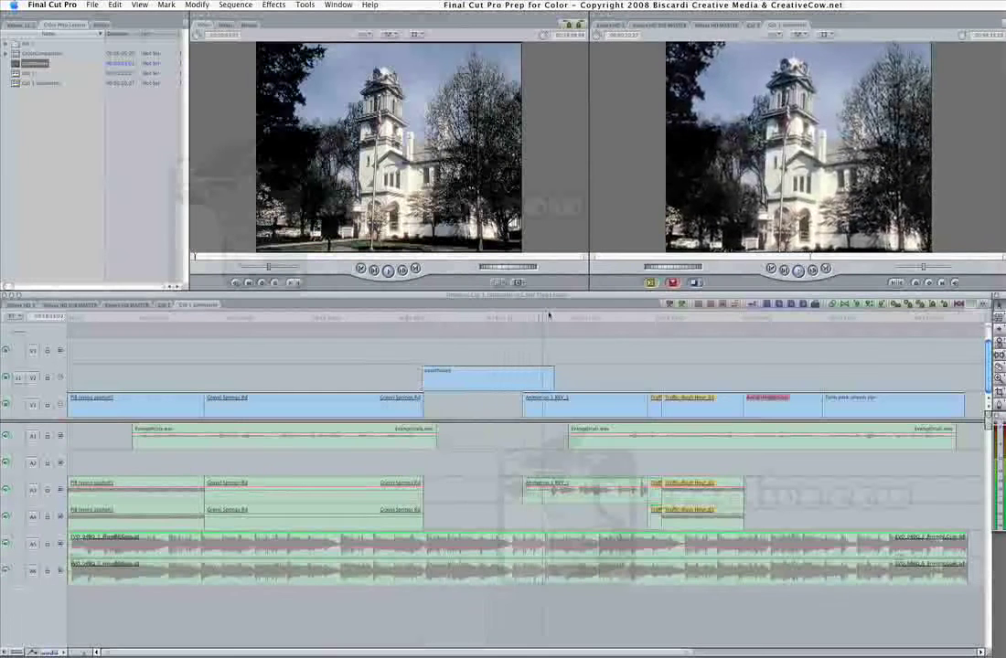
left_click(442, 317)
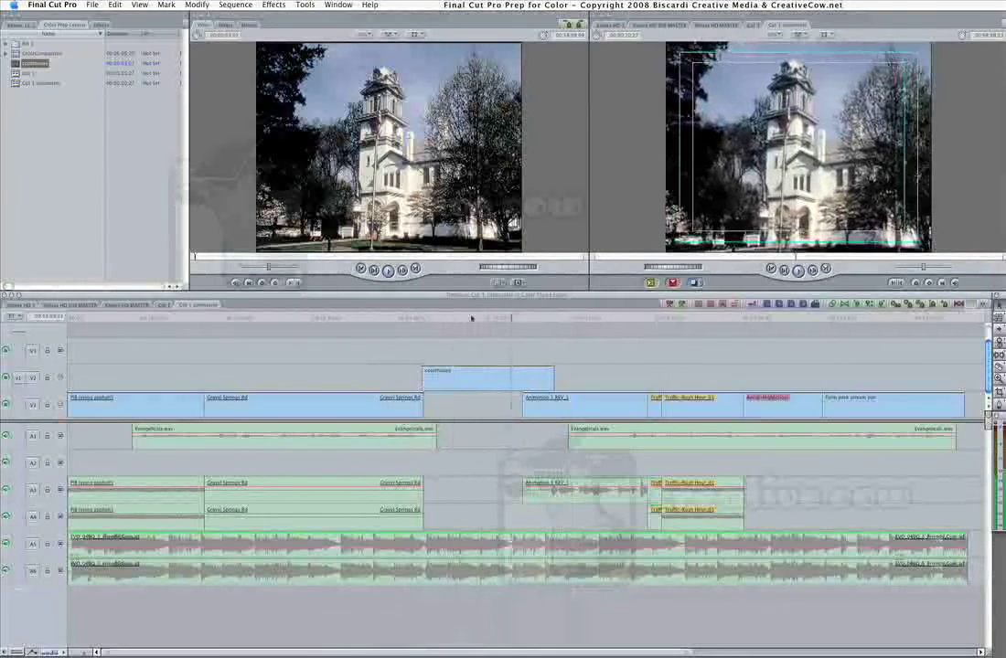
left_click(442, 318)
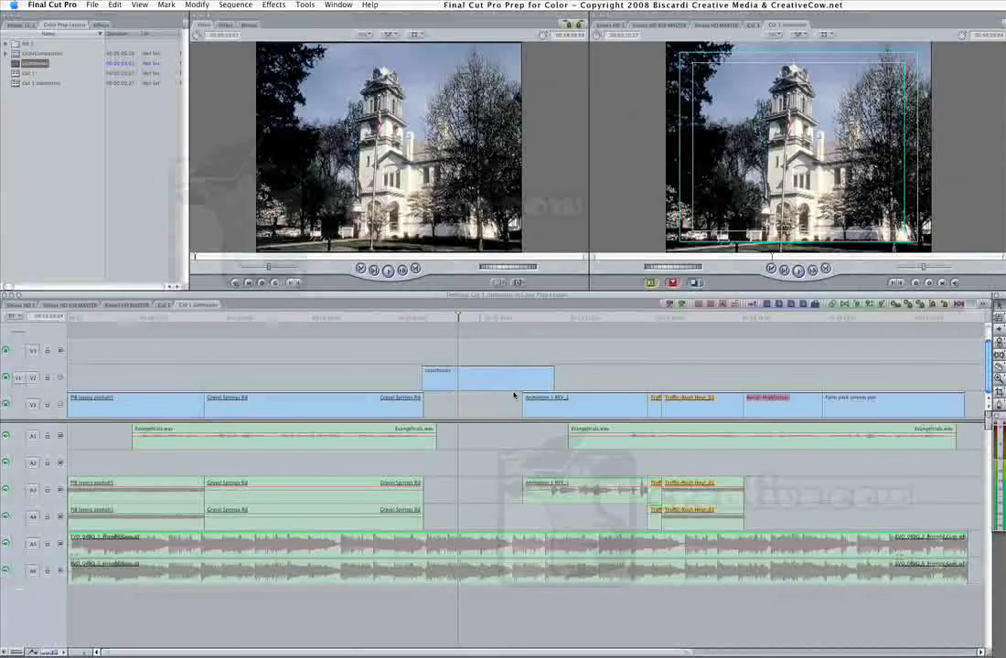
left_click(624, 317)
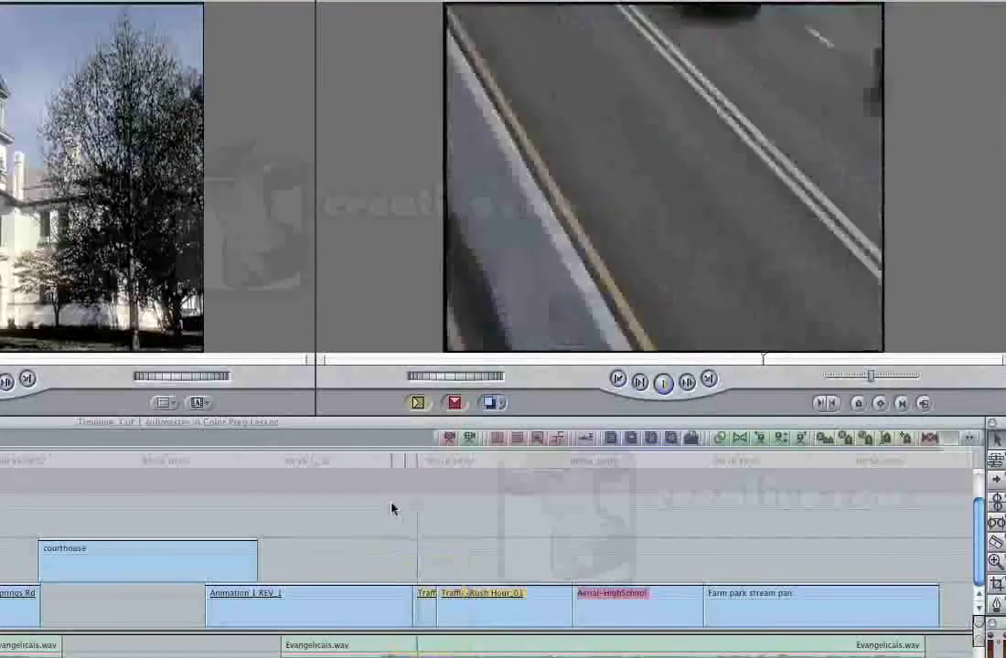
key("space")
Stop playback and mark In and Out points around the bus section.
left_click(425, 462)
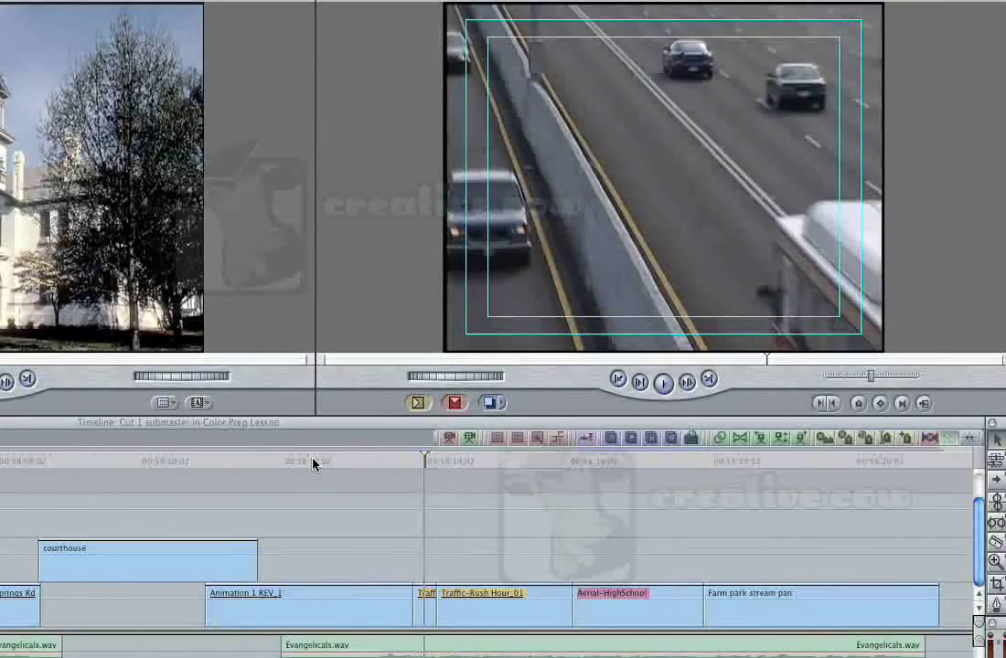
key("Up")
key("i")
key("Down")
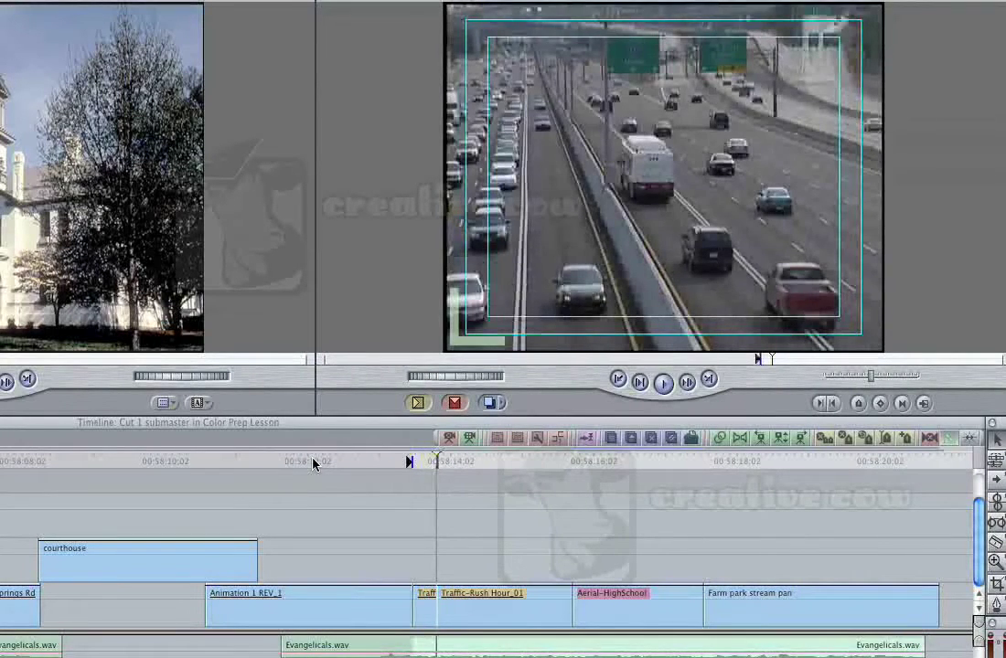
key("Left")
key("o")
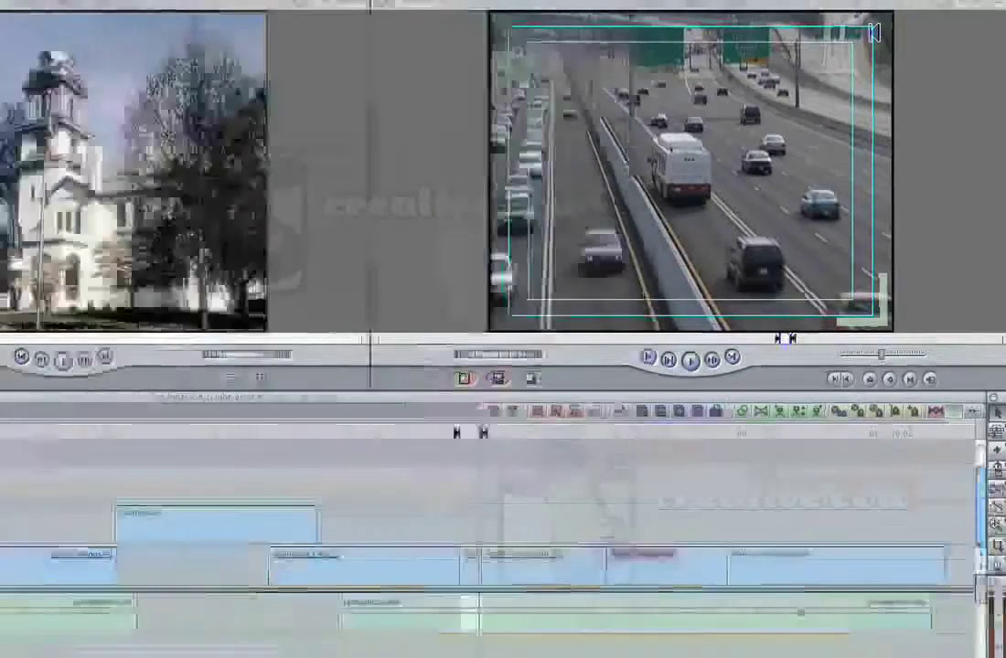
Export the marked section as a Video Only QuickTime movie named 'bus speed change'.
left_click(92, 4)
mouse_move(105, 166)
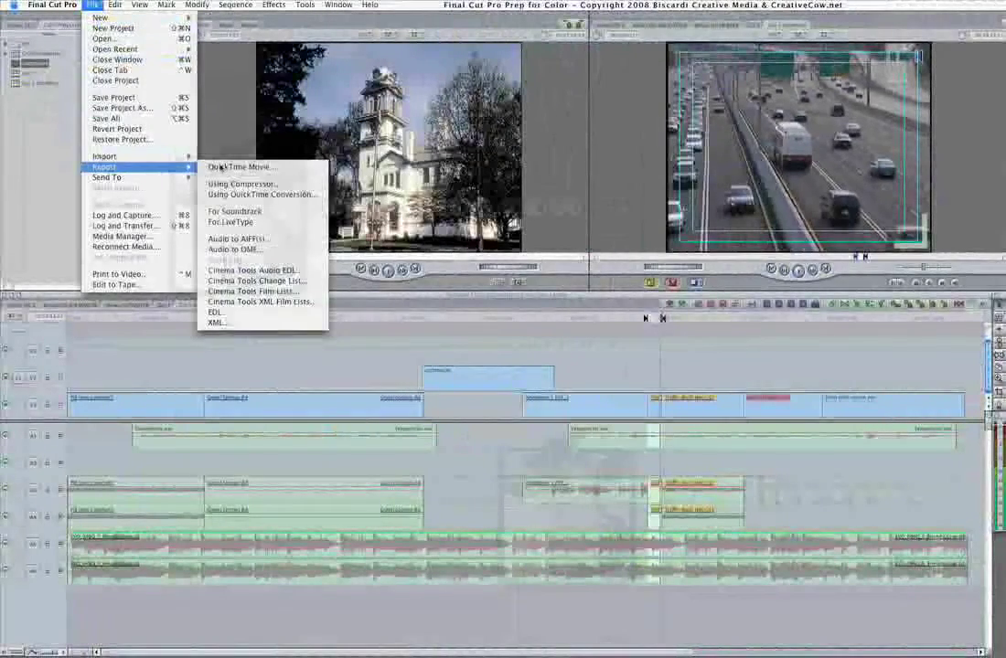
left_click(229, 166)
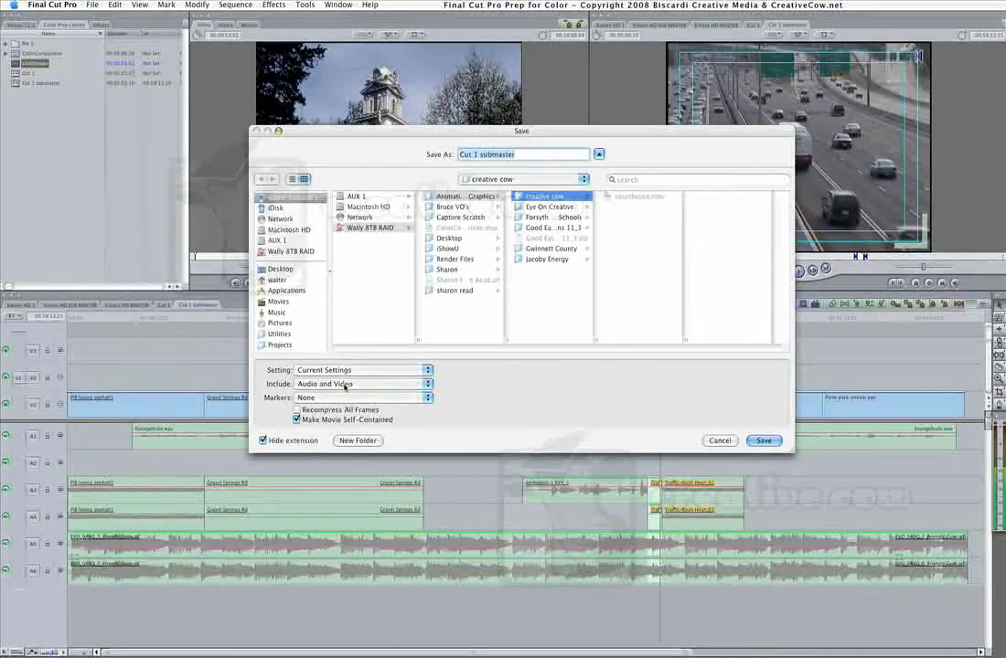
left_click(341, 384)
left_click(366, 406)
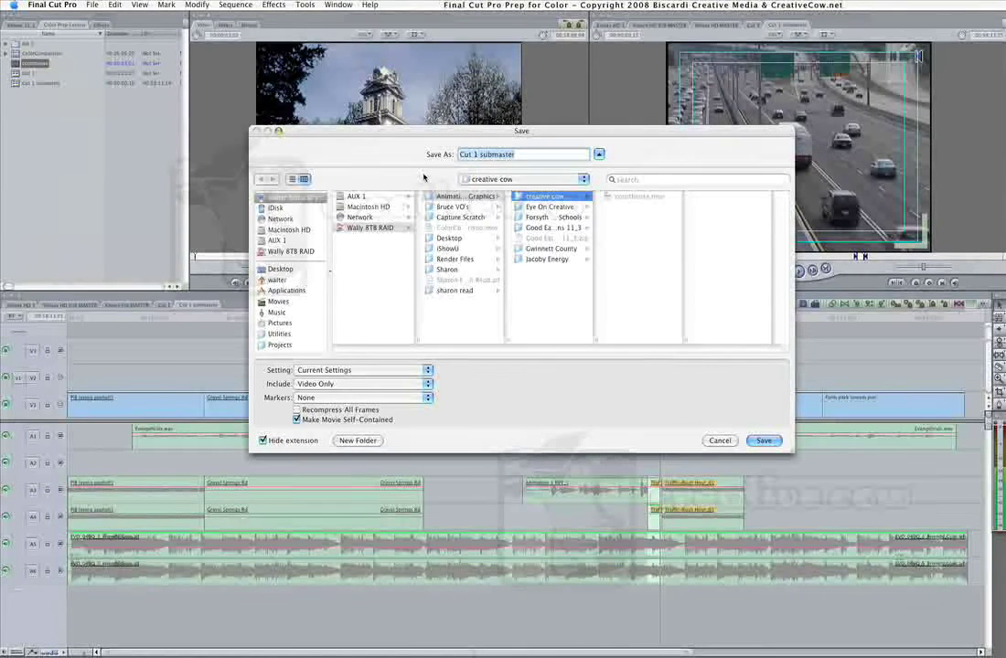
type("bus")
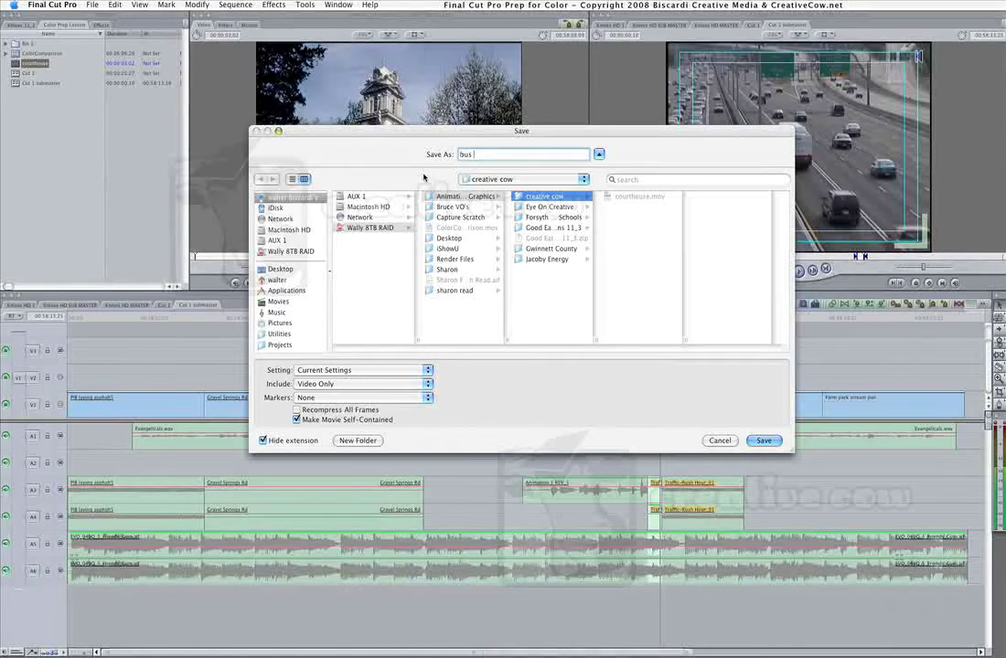
type(" speed change")
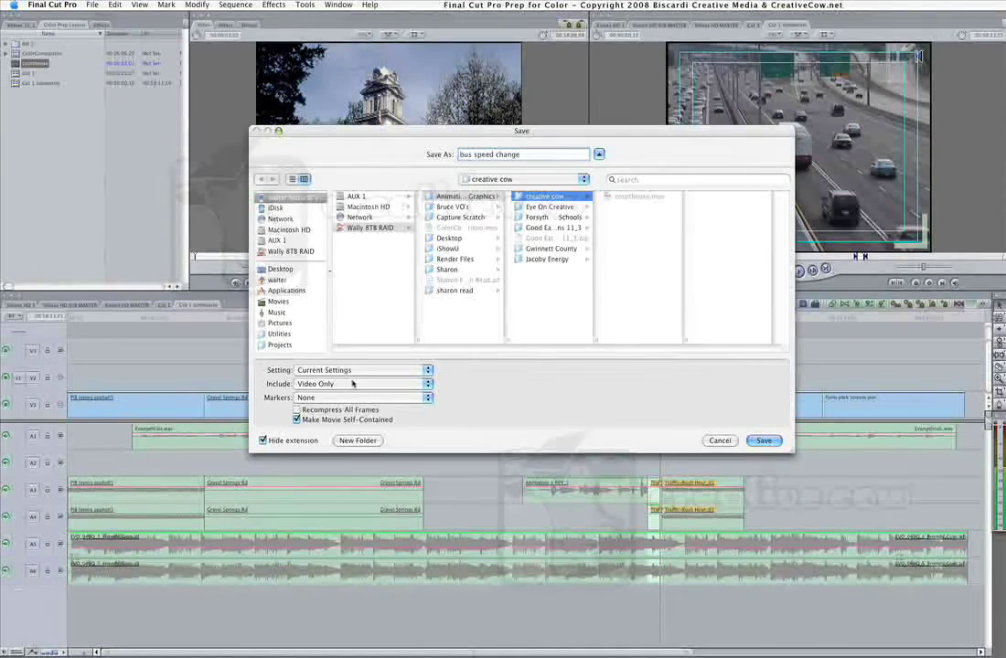
left_click(763, 442)
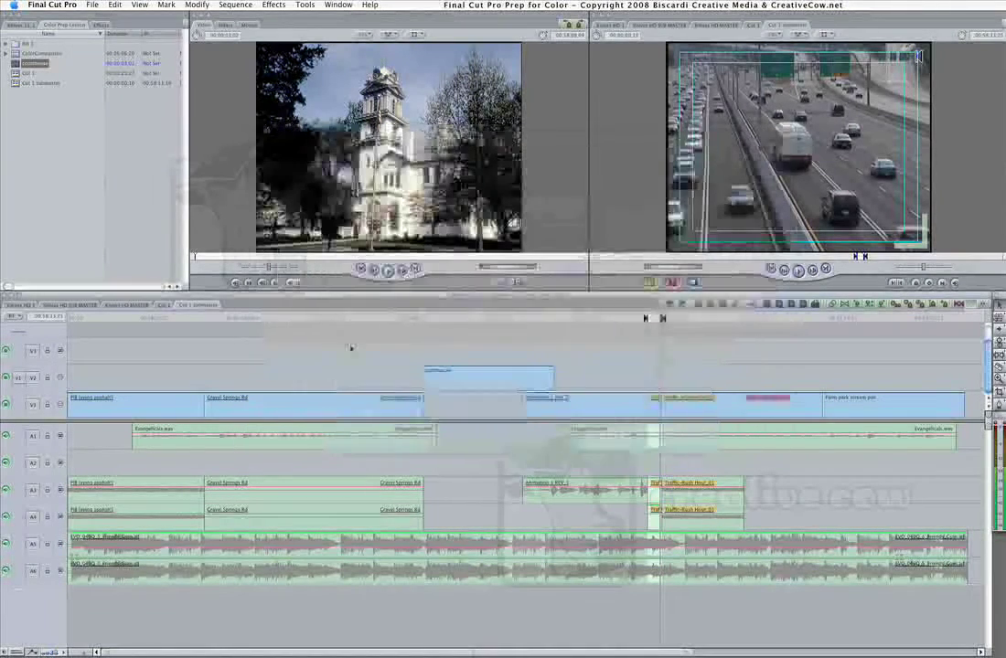
Import the bus speed change movie and load it as the source clip.
right_click(35, 105)
mouse_move(73, 103)
left_click(158, 103)
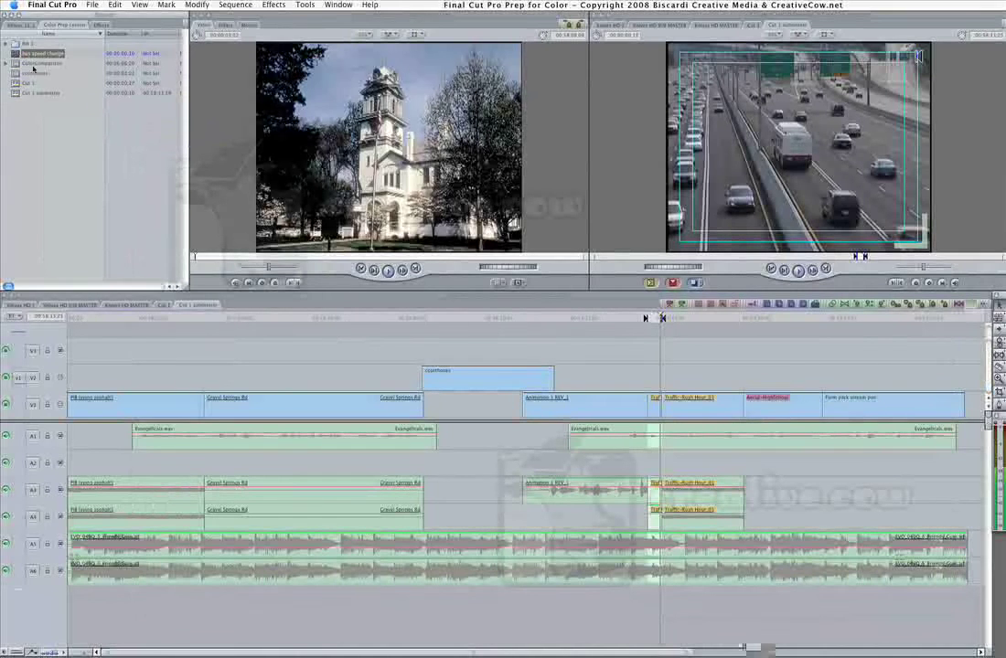
key("Return")
Patch the source to V1, overwrite the marked range, and review the new bus section.
left_click(32, 404)
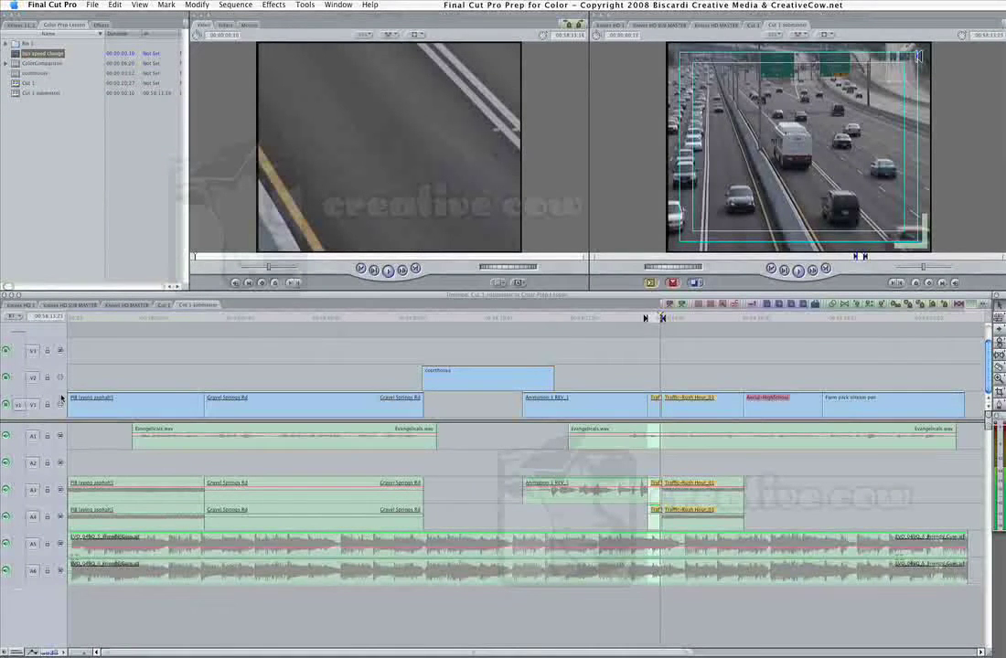
key("F10")
key("space")
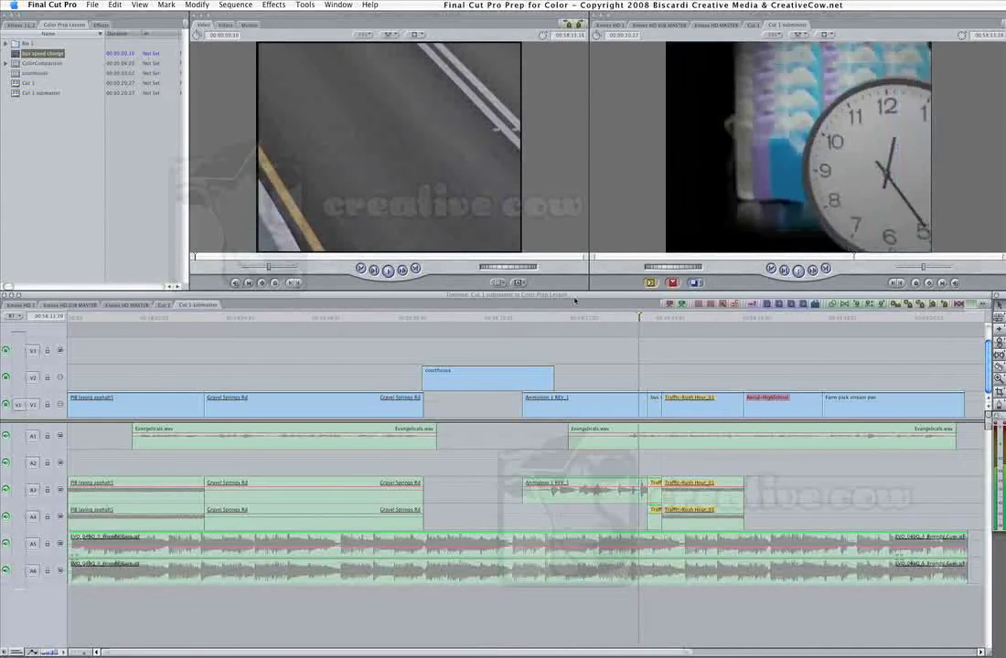
left_click_drag(681, 318, 763, 318)
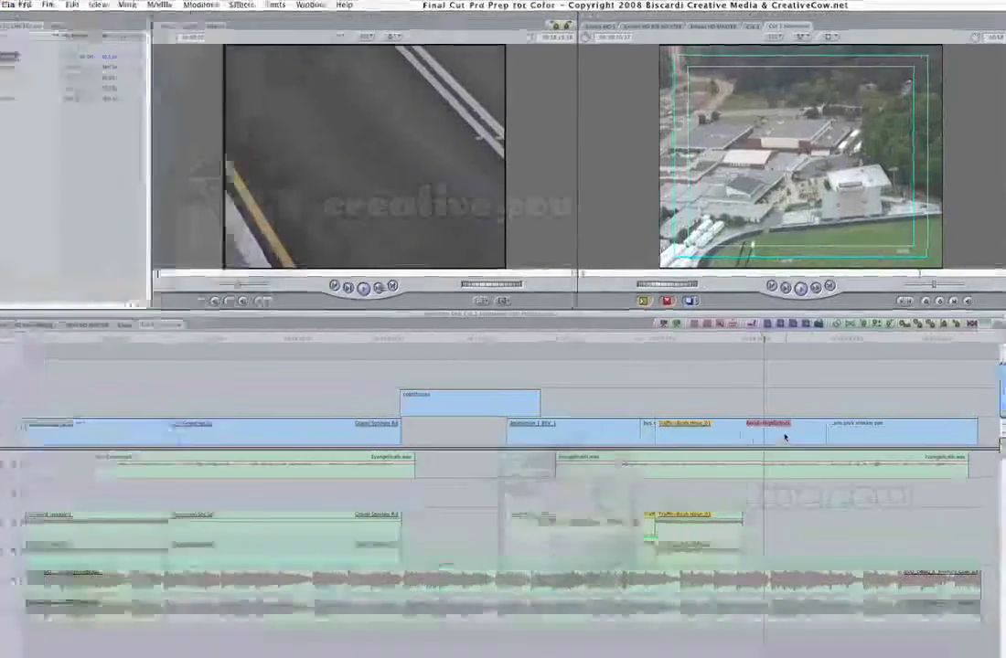
Review the SmoothCam-stabilised Aerial-HighSchool clip and mark the aerial section.
double_click(784, 437)
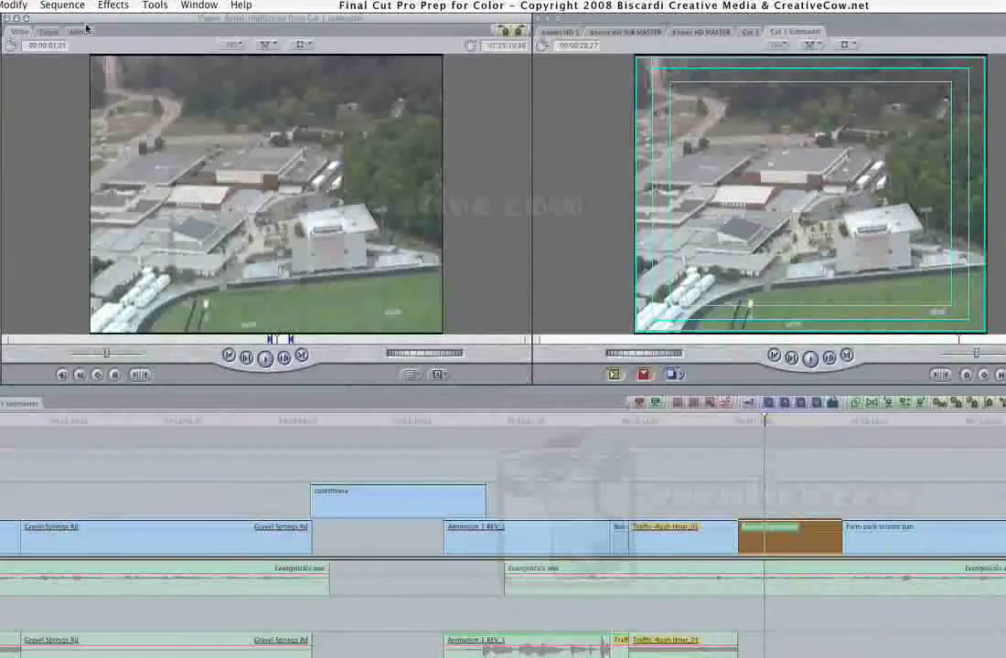
left_click(48, 35)
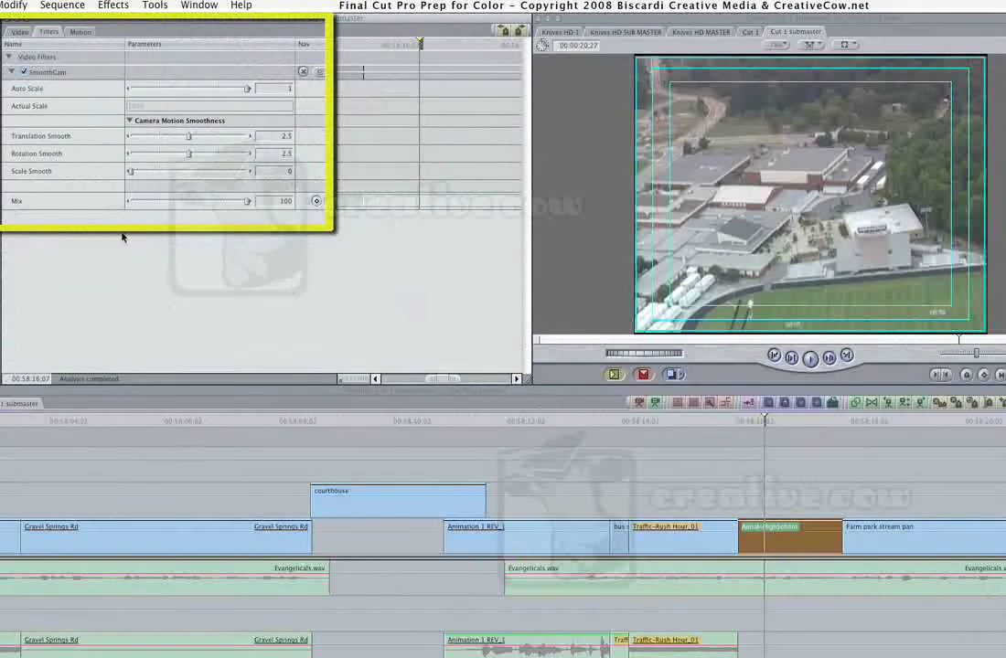
left_click_drag(776, 432, 728, 439)
key("space")
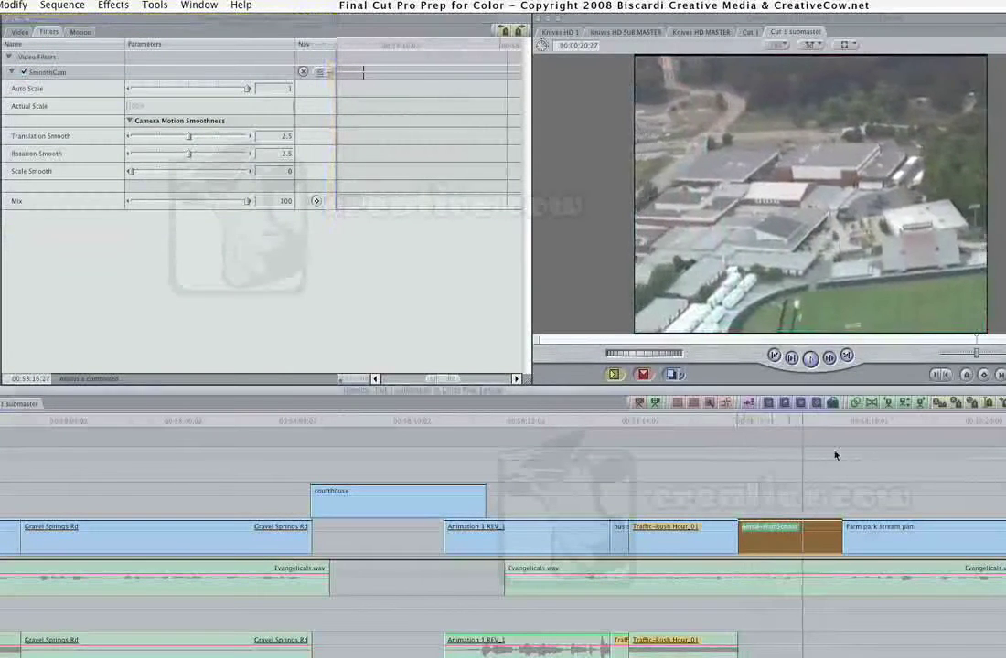
left_click(778, 421)
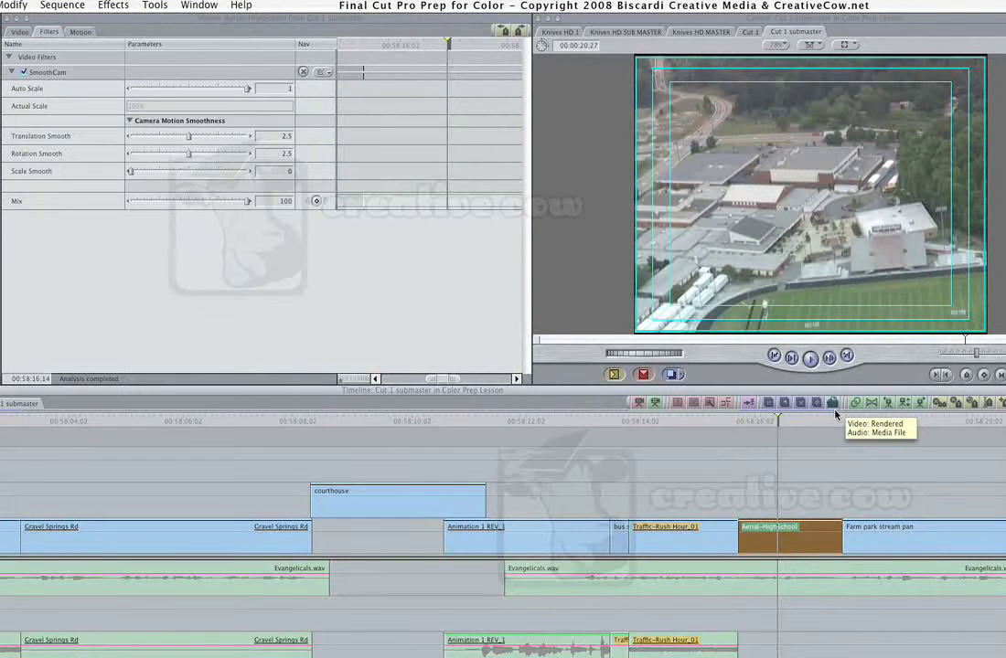
key("Up")
key("Left")
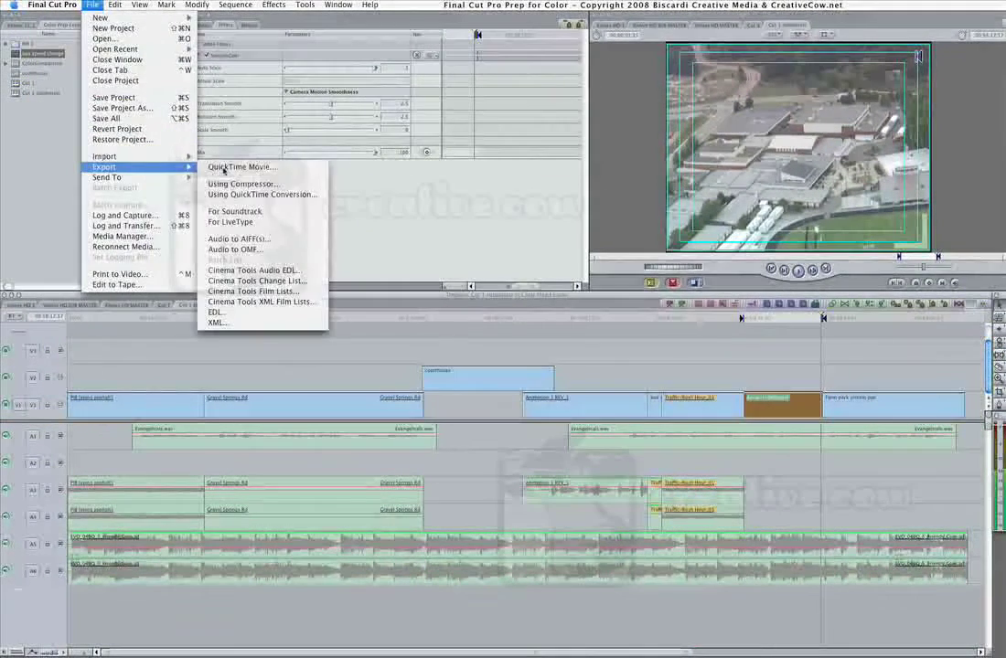
Export the marked section as a Video Only QuickTime movie named 'aerial smooth cam'.
left_click(265, 167)
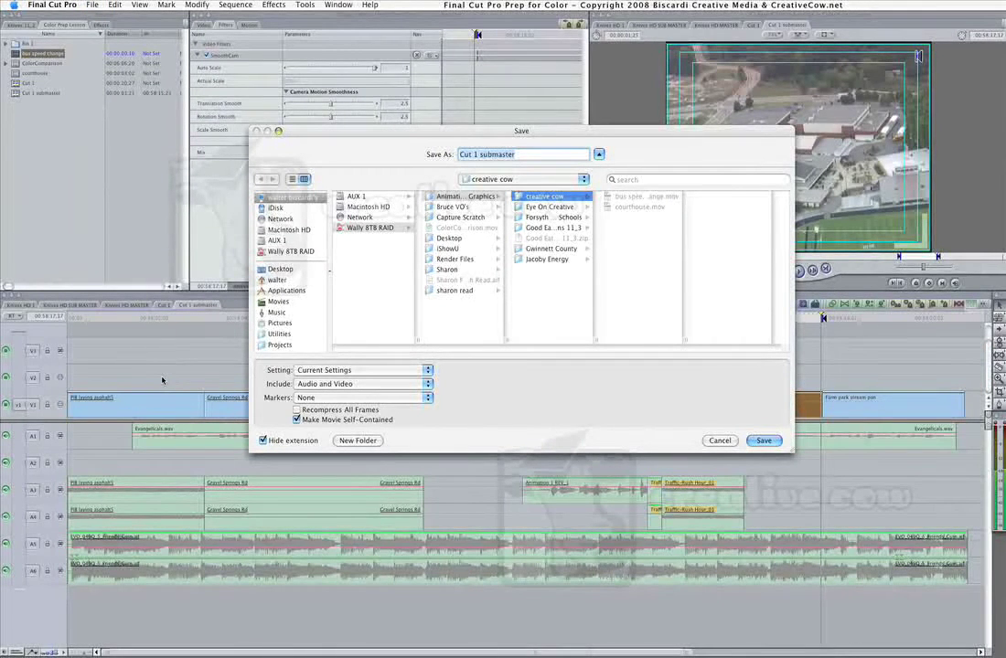
type("aeri")
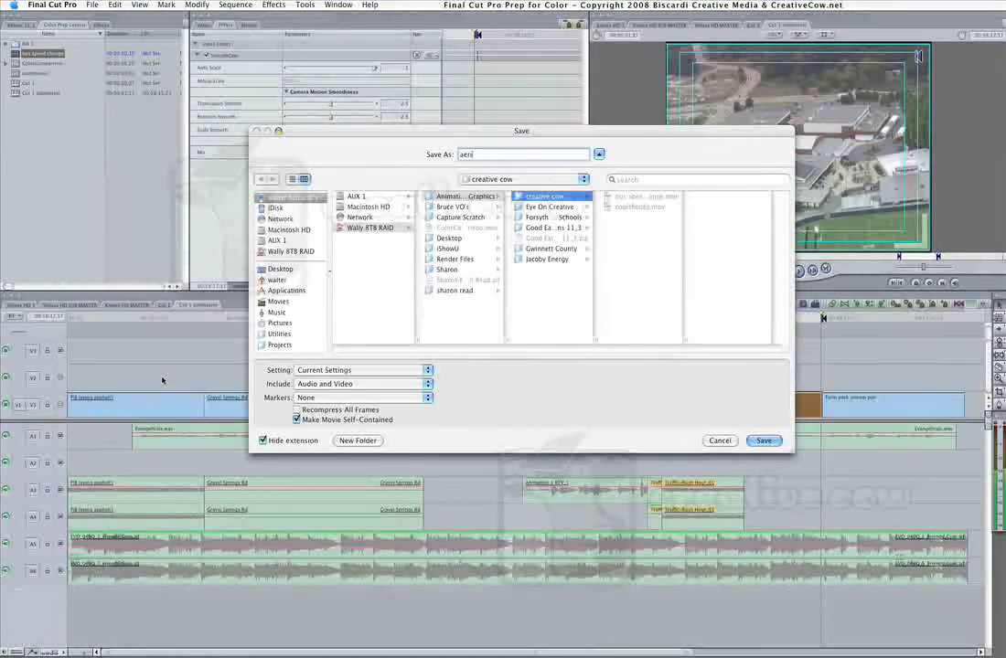
type("al smooth cam")
left_click(361, 384)
left_click(347, 408)
left_click(764, 441)
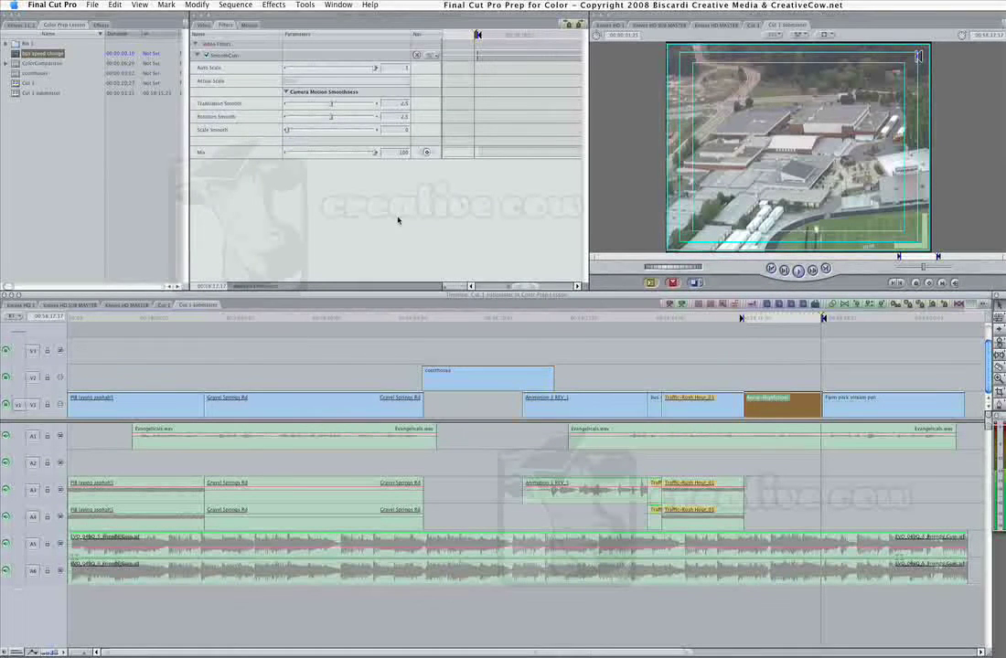
Import aerial smooth cam.mov and review it replacing the original aerial clip on V1.
right_click(55, 139)
mouse_move(137, 144)
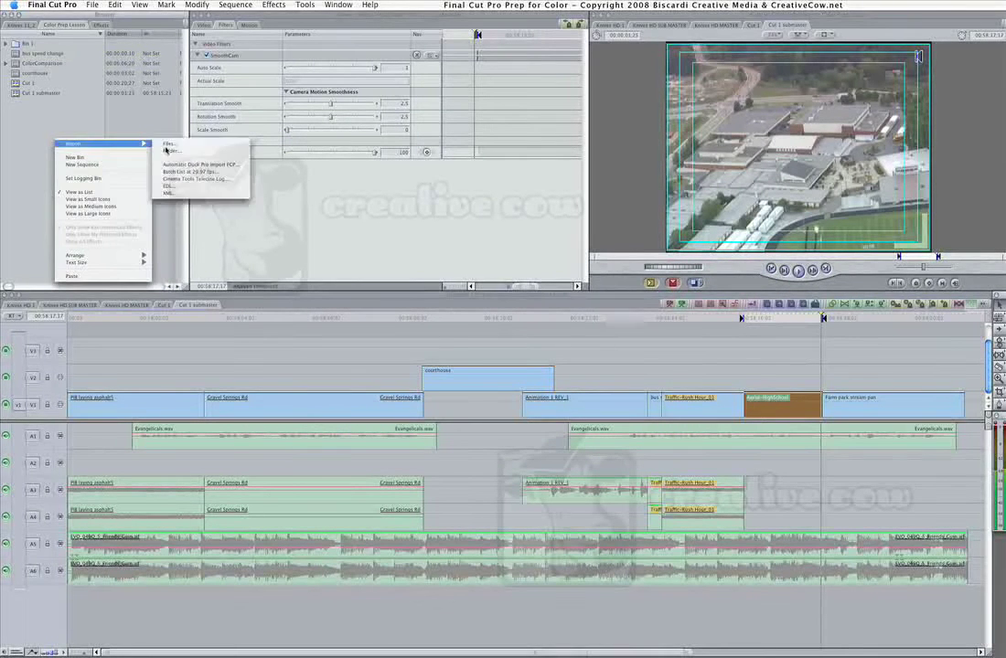
left_click(232, 147)
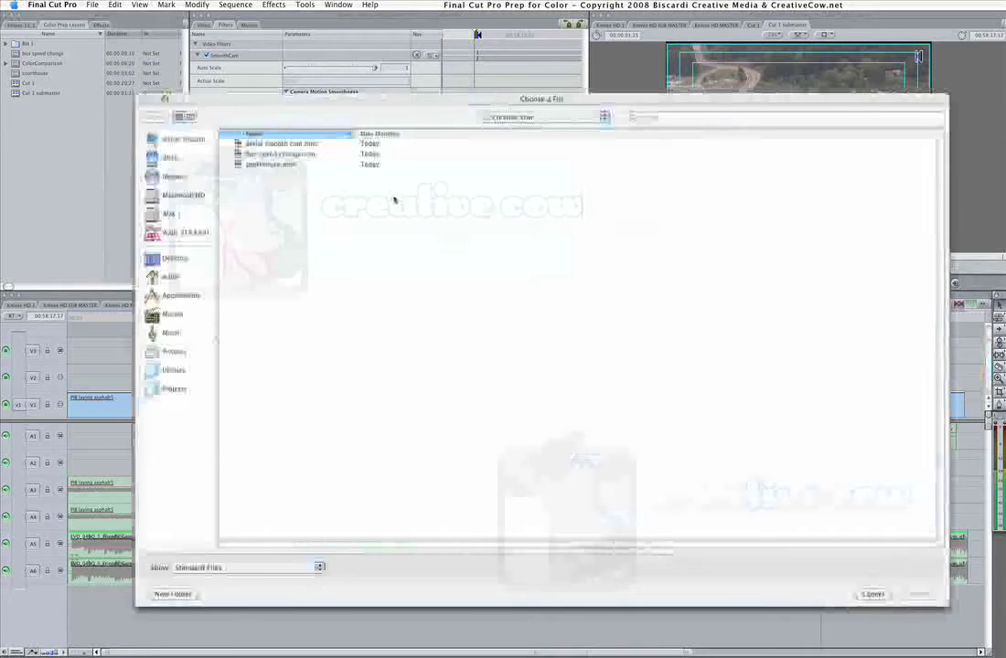
double_click(279, 147)
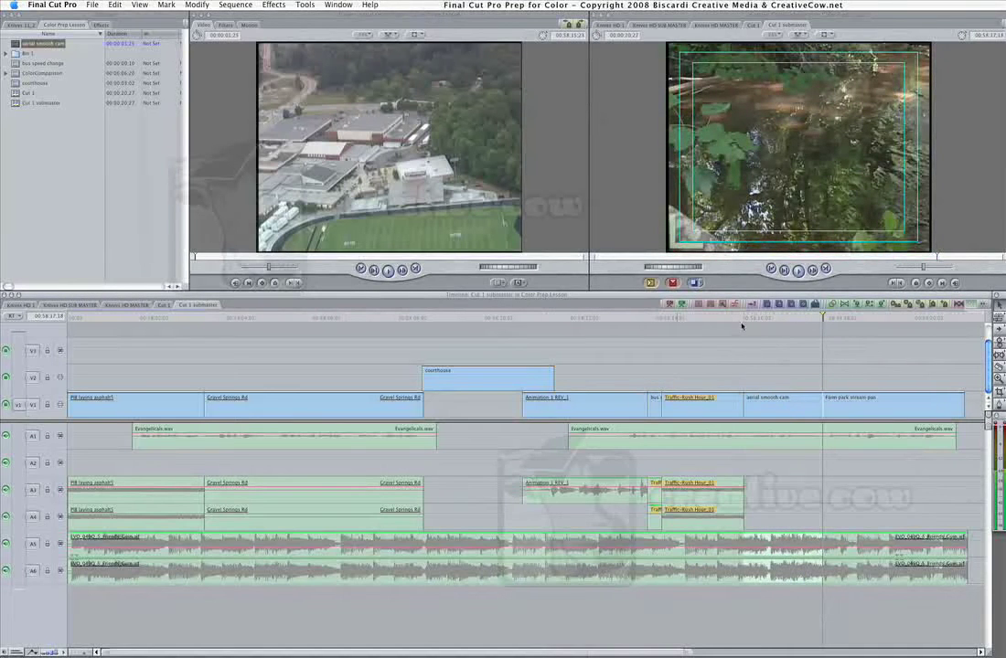
left_click(742, 326)
key("space")
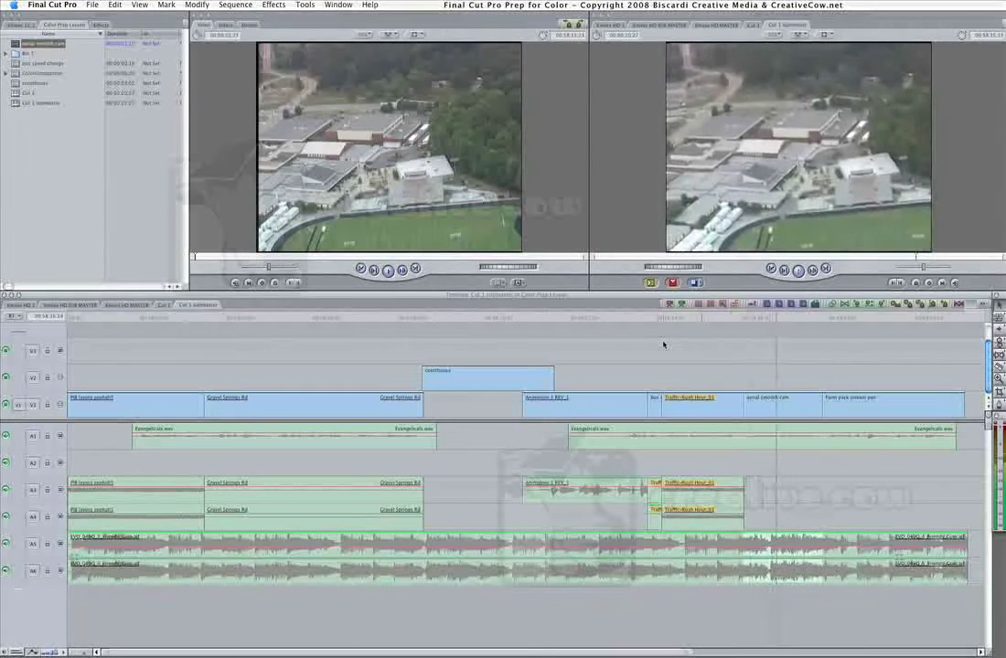
left_click(727, 319)
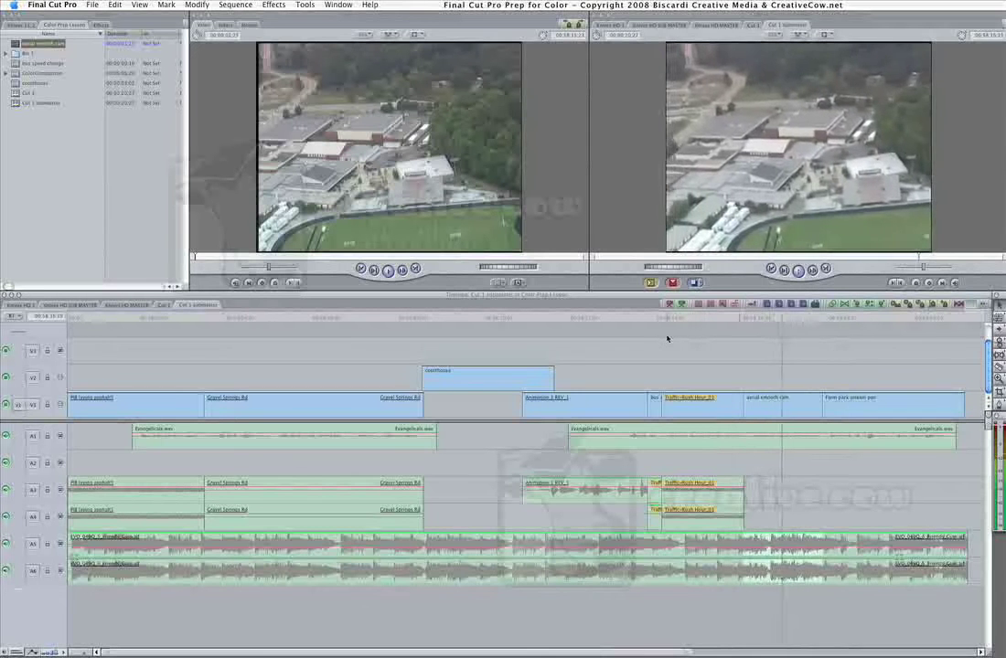
left_click(770, 319)
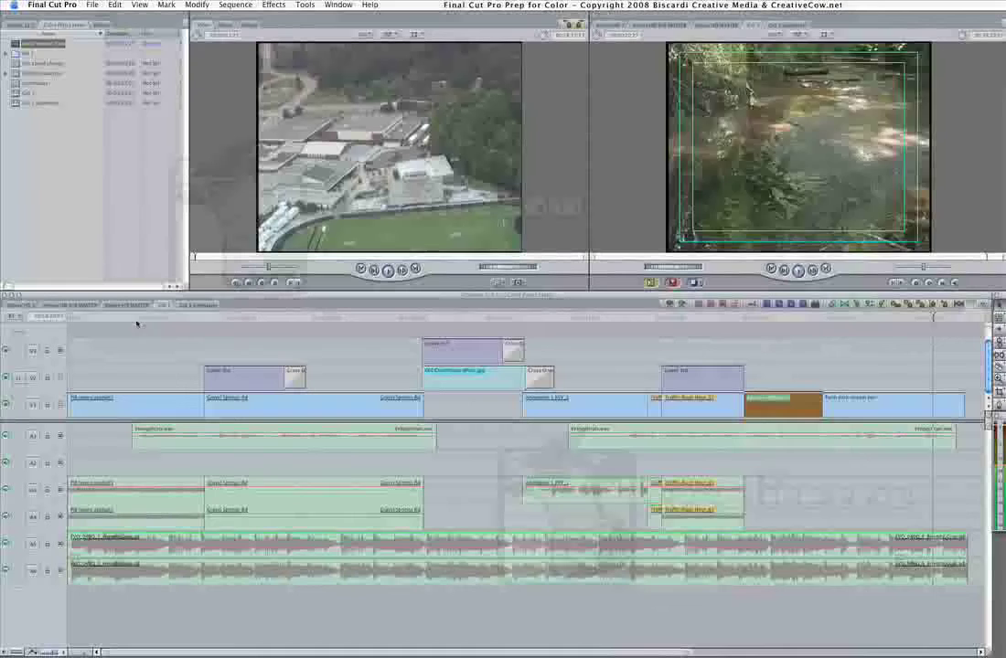
Compare with the original Cut 1, then send Cut 1 submaster to Color and confirm the project.
left_click(100, 319)
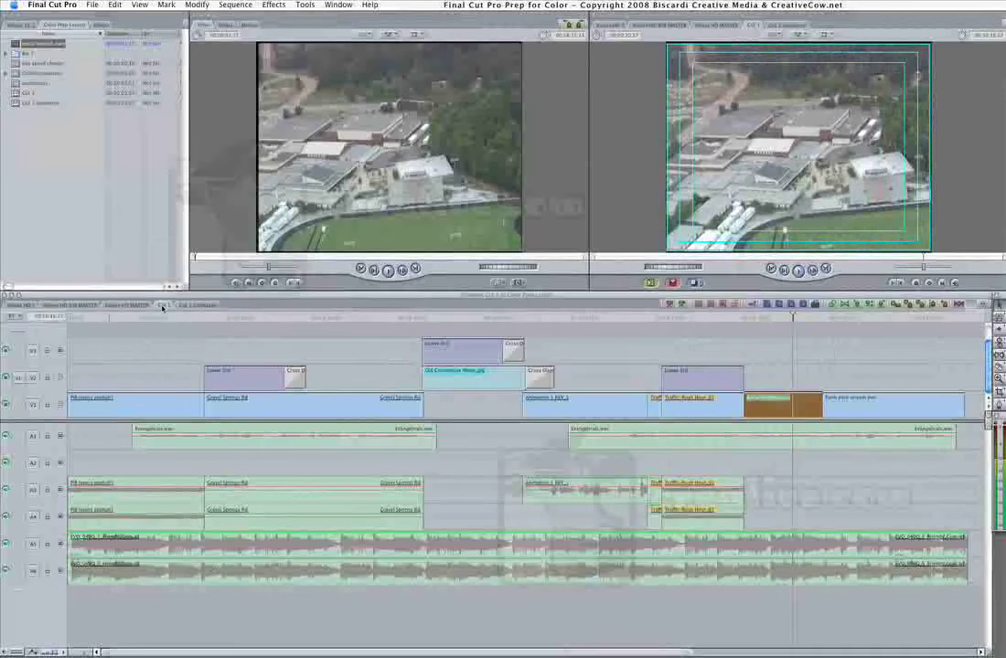
left_click(192, 305)
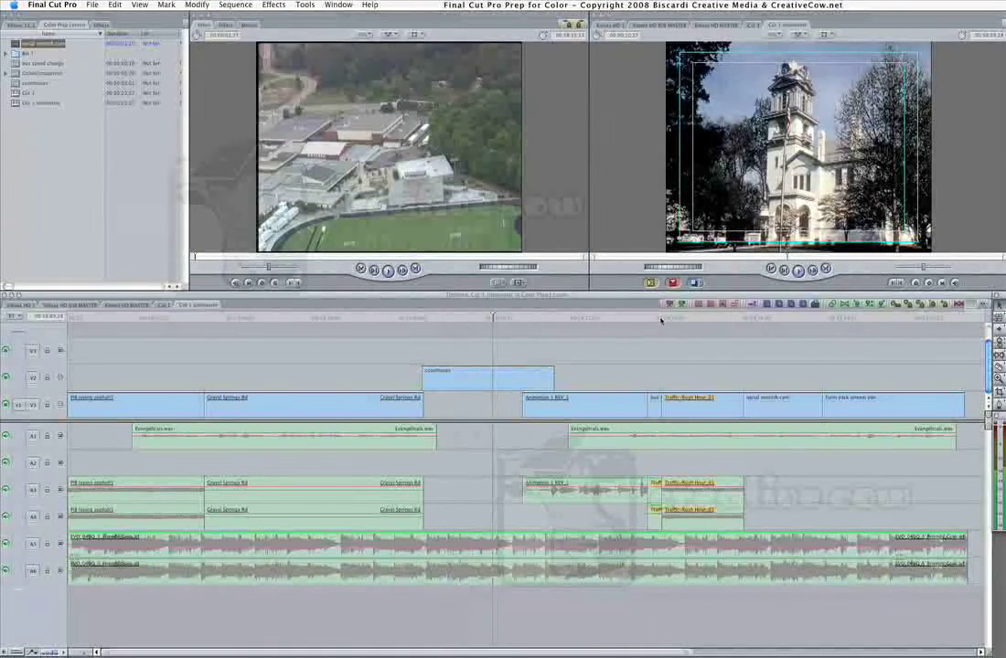
left_click_drag(661, 320, 796, 324)
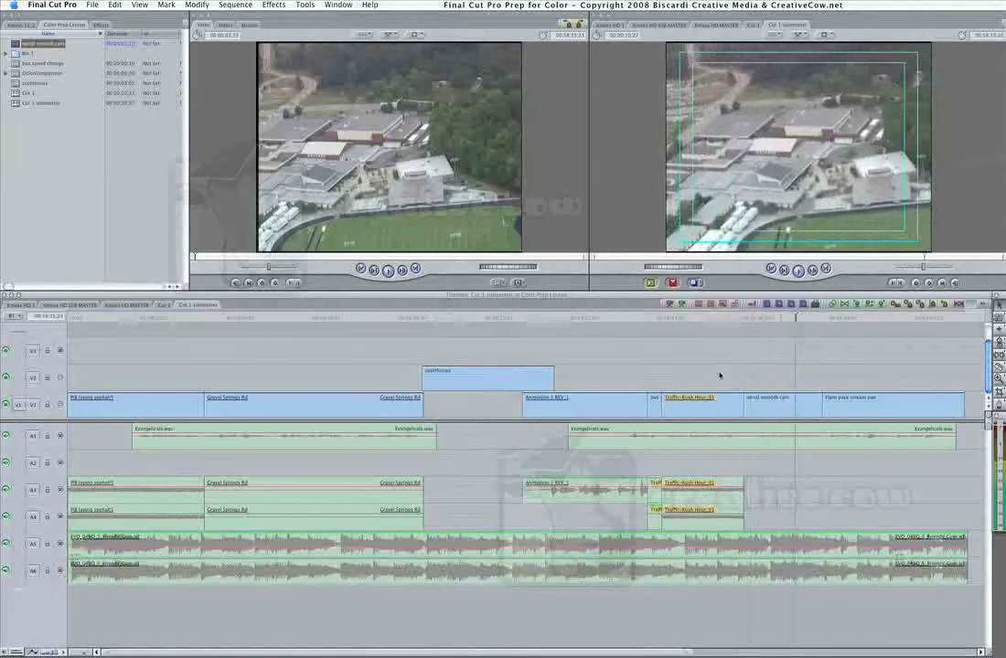
left_click(93, 5)
mouse_move(117, 178)
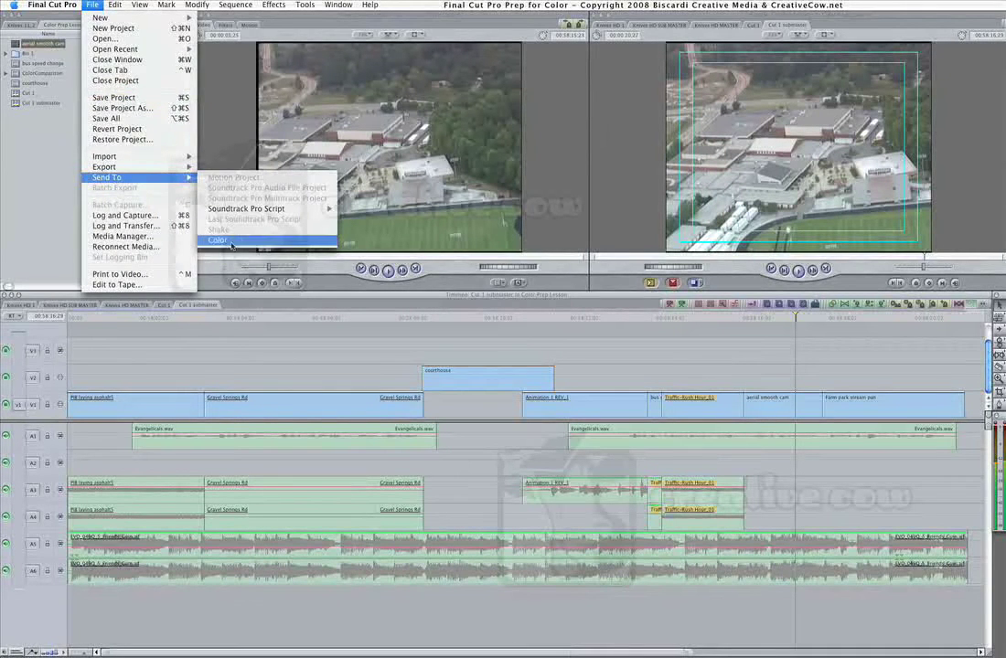
left_click(273, 239)
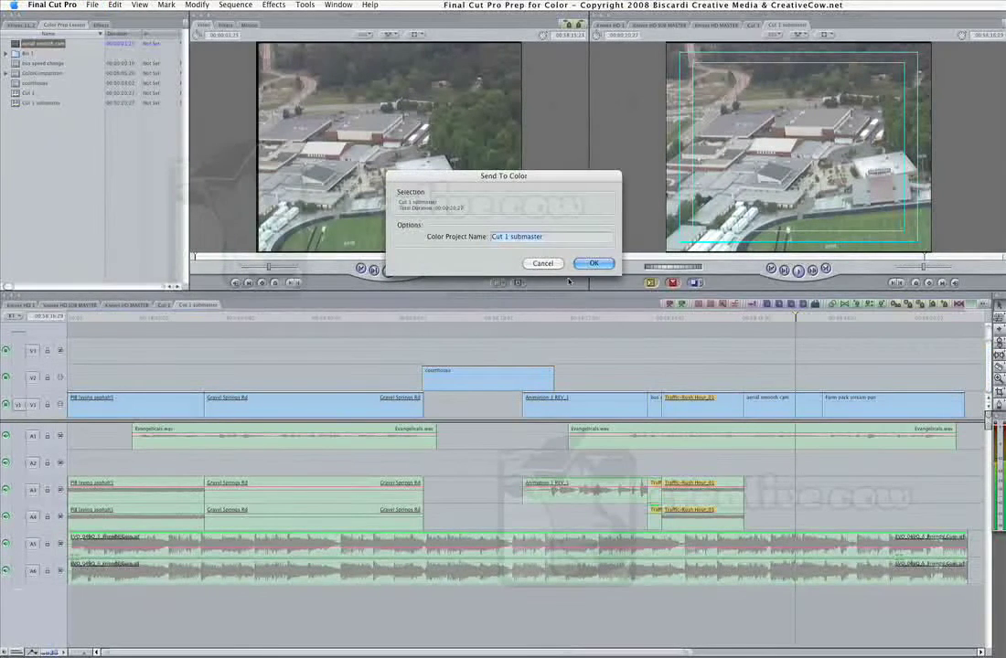
left_click(594, 263)
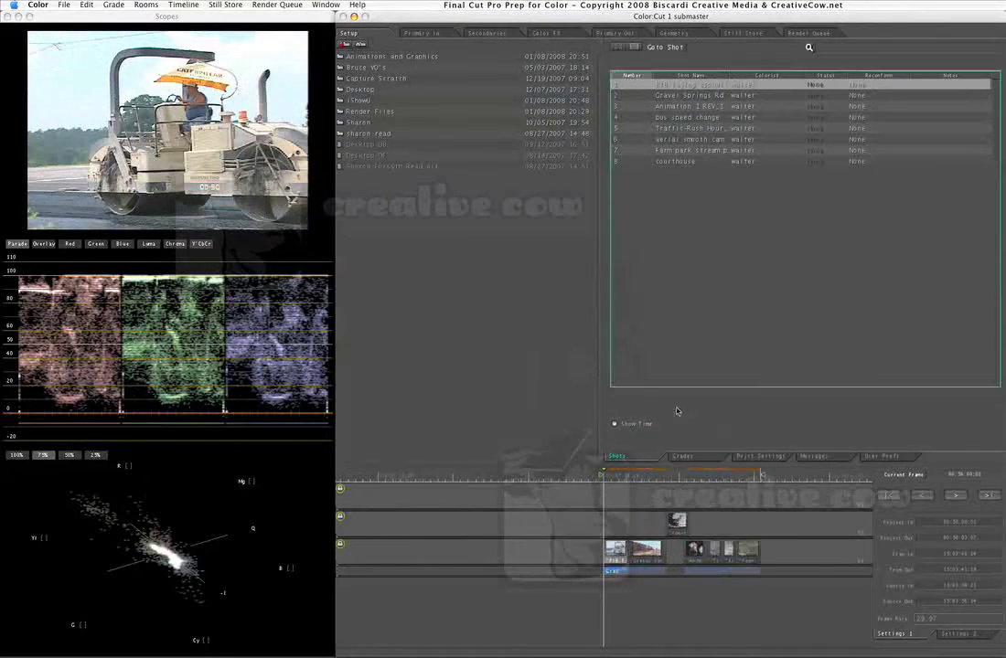
Scroll the Color timeline up and right to survey the project's eight shots.
scroll(757, 505, "up", 5)
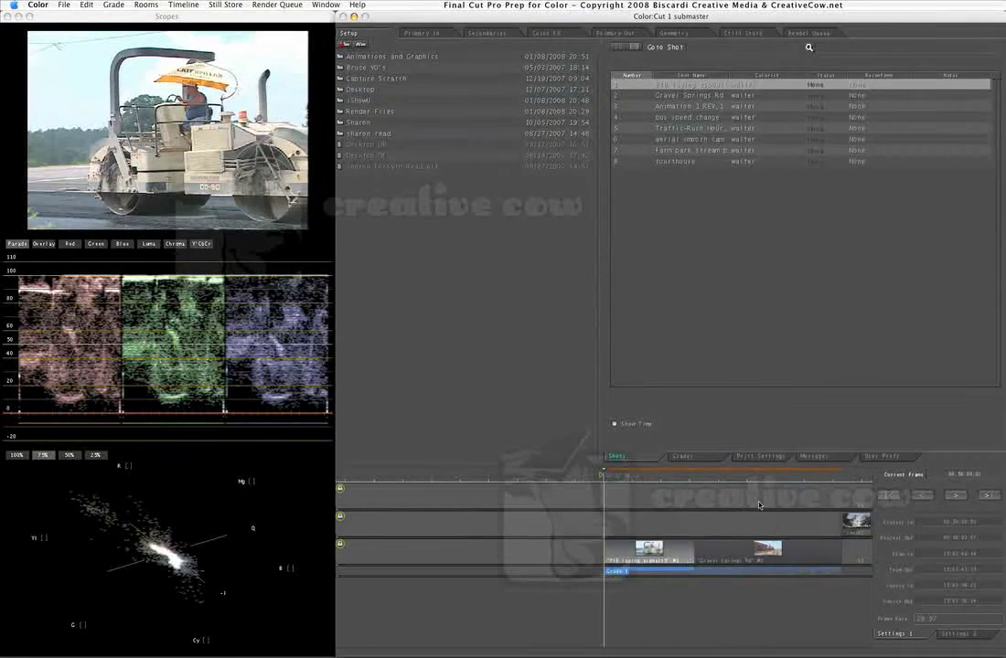
scroll(758, 560, "right", 5)
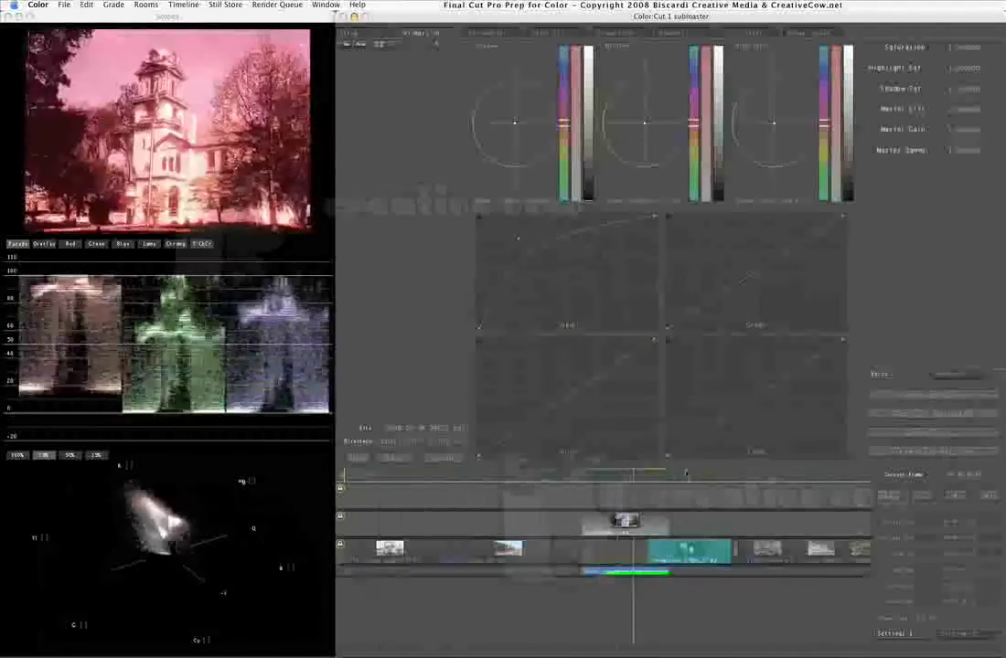
Scrub the graded shots, select the road-roller shot, and send the project to Final Cut Pro.
left_click_drag(636, 475, 832, 469)
left_click(388, 474)
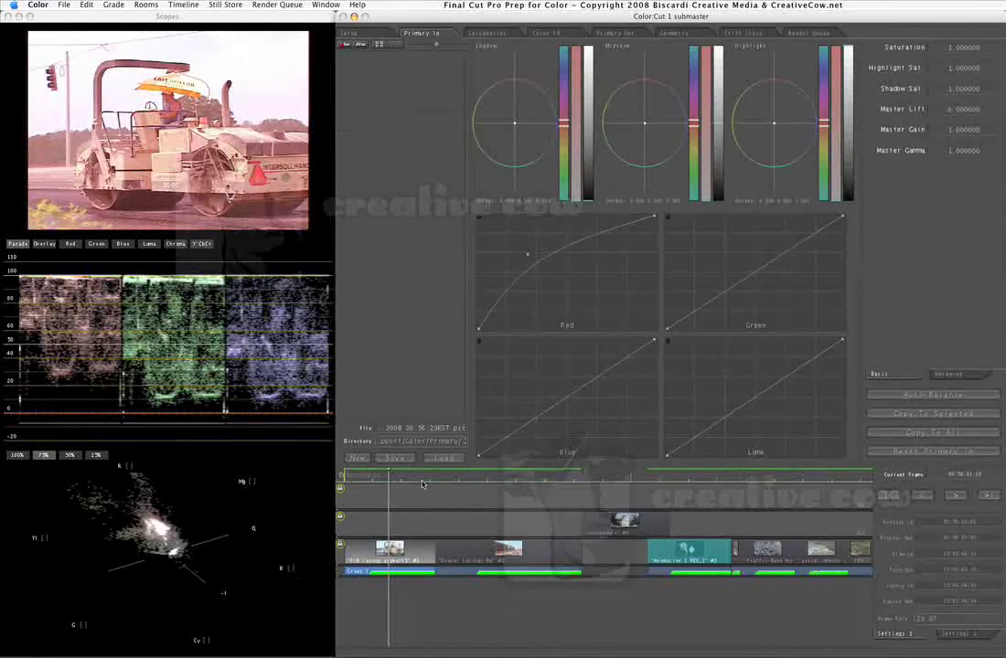
left_click(64, 5)
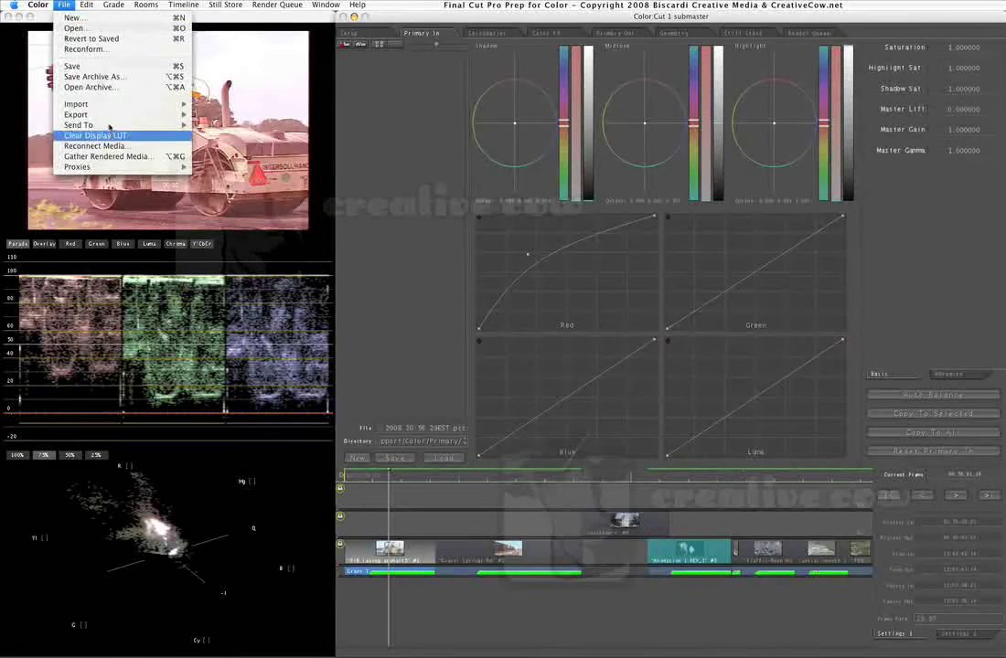
mouse_move(174, 124)
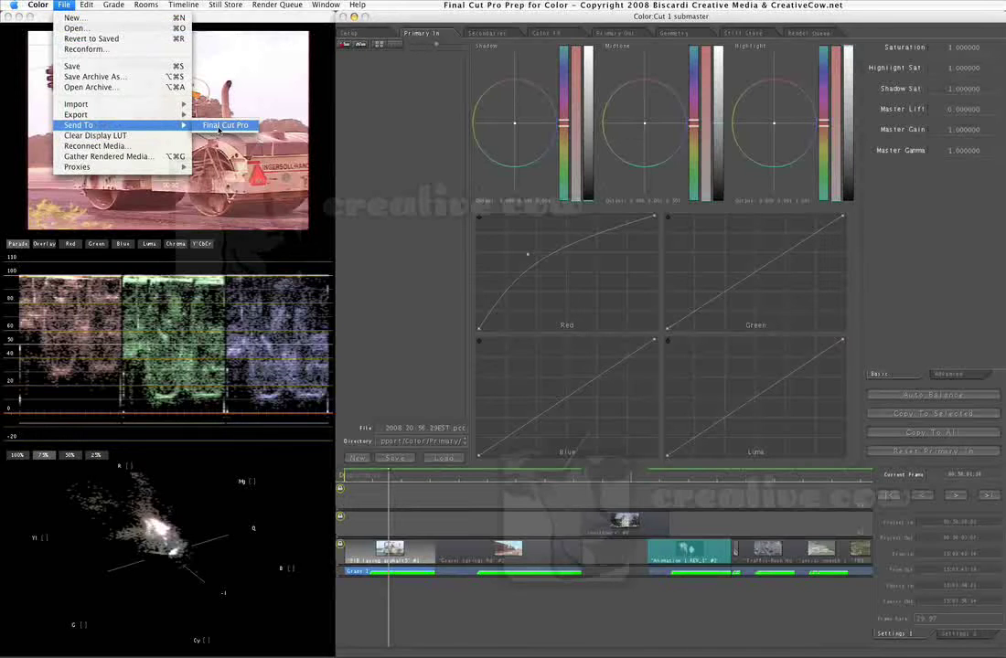
left_click(220, 125)
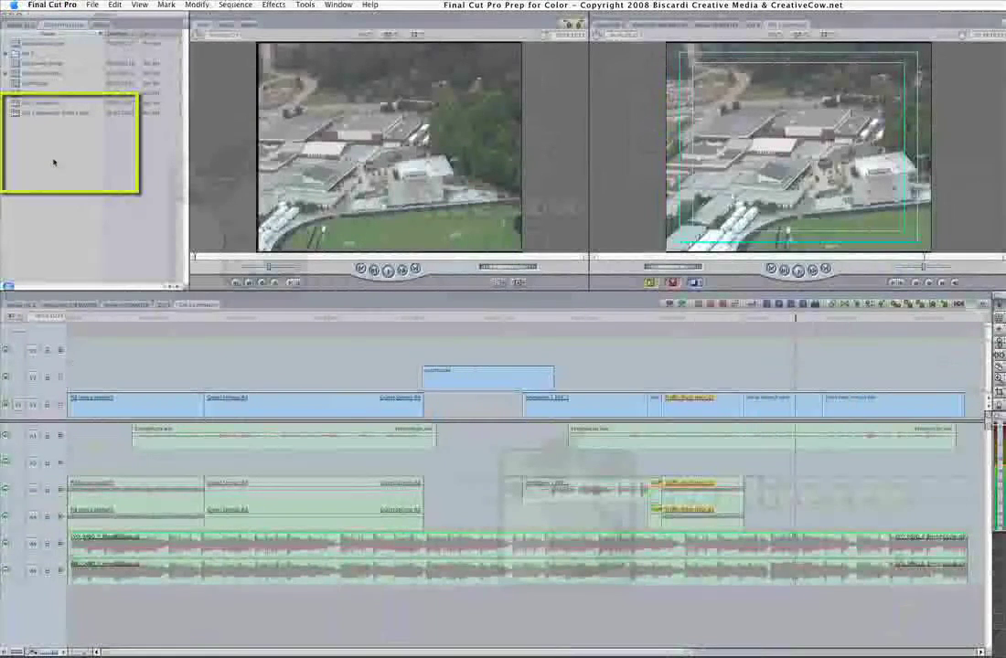
Open and scrub the graded Cut 1 submaster (from Color) sequence, then return to the original Cut 1.
double_click(14, 113)
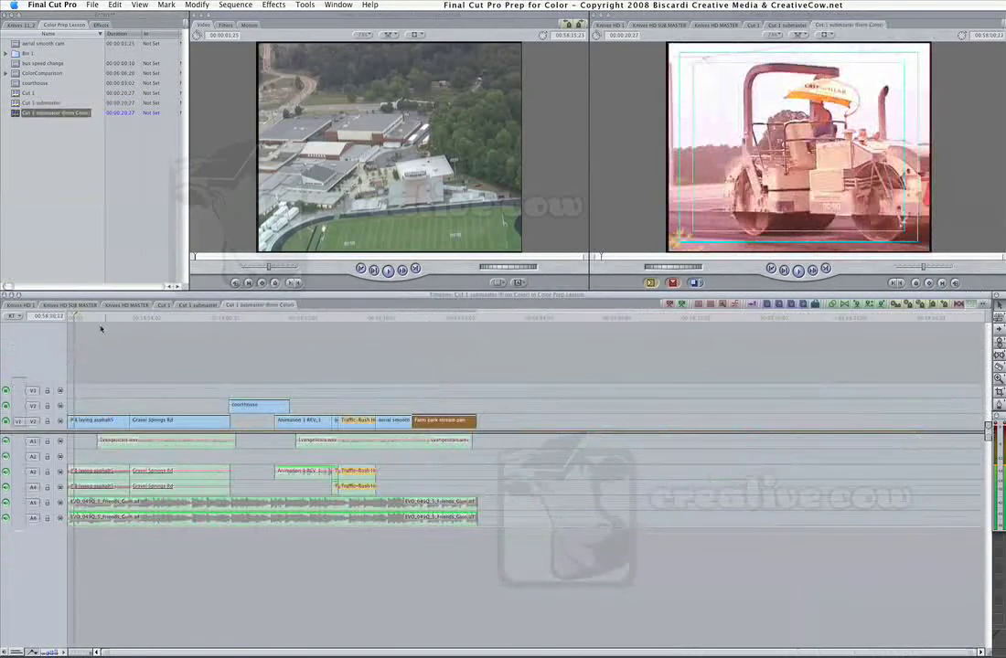
mouse_move(101, 328)
left_mouse_down()
mouse_move(182, 316)
mouse_move(426, 332)
mouse_move(305, 321)
mouse_move(90, 332)
left_mouse_up()
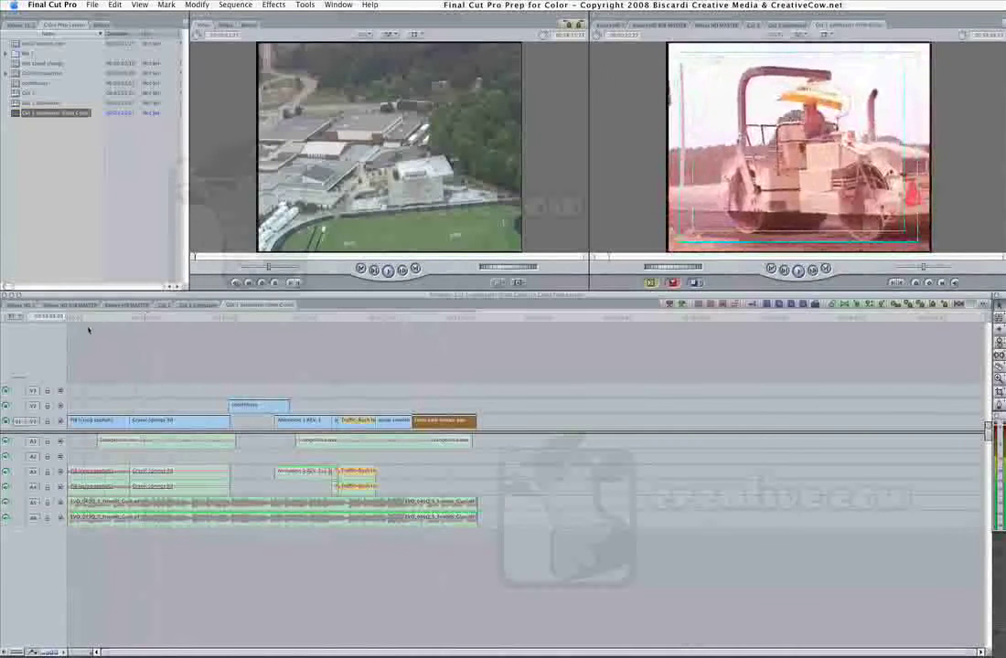
left_click(163, 305)
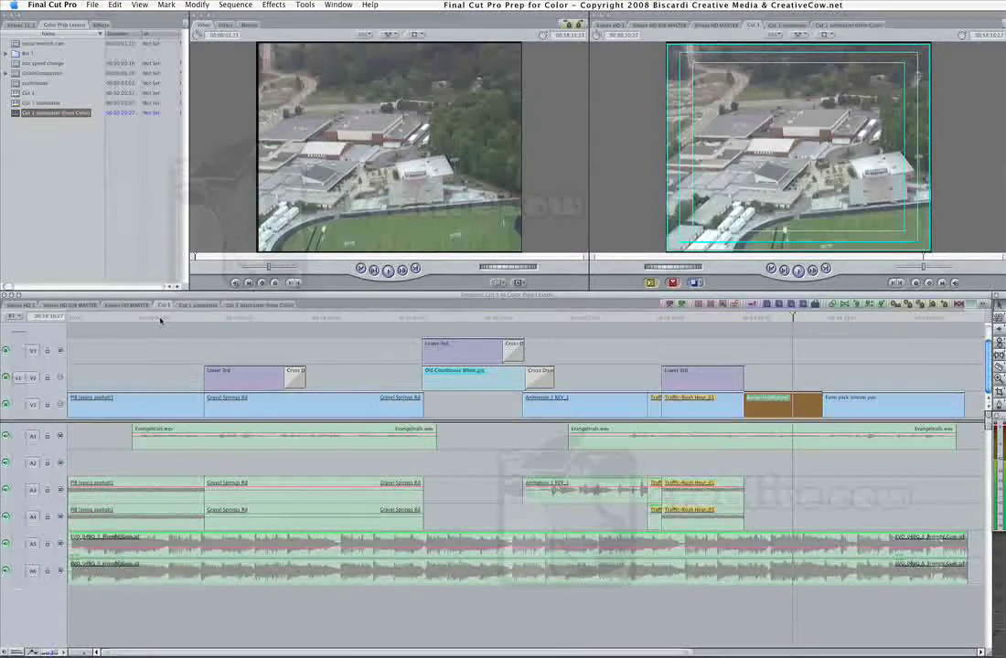
Copy the three Lower 3rd graphics from the original Cut 1 timeline.
left_click_drag(157, 319, 294, 320)
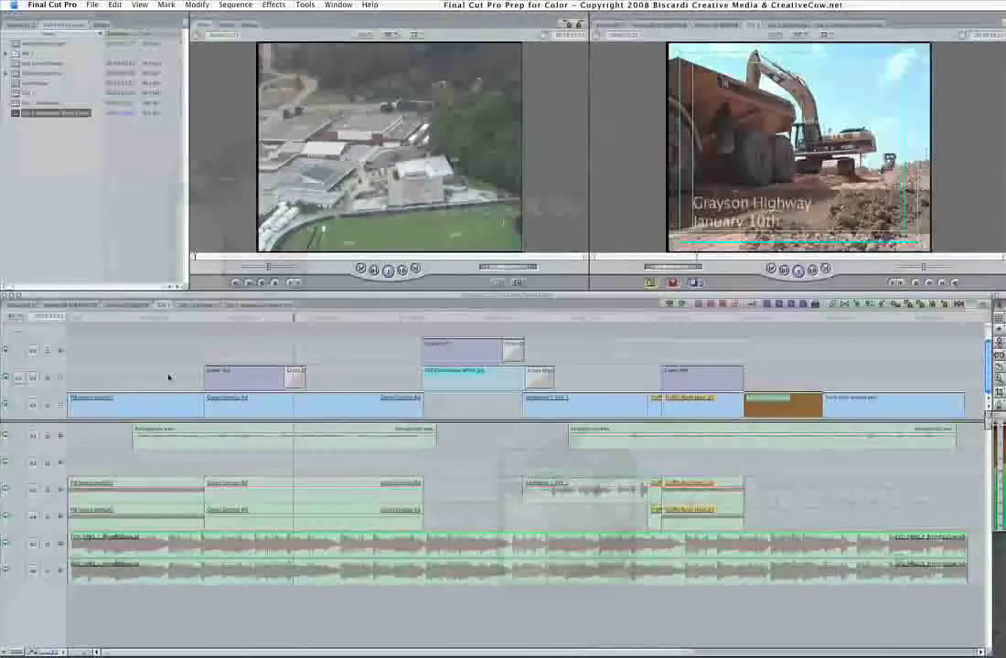
left_click(245, 377)
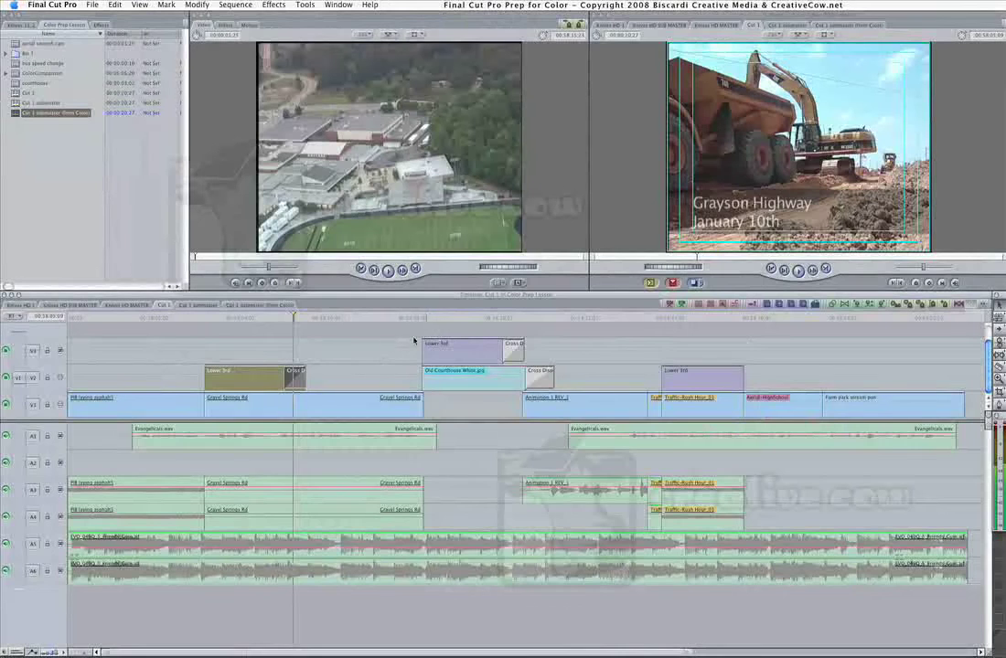
left_click(462, 346, "super")
left_click(702, 377, "super")
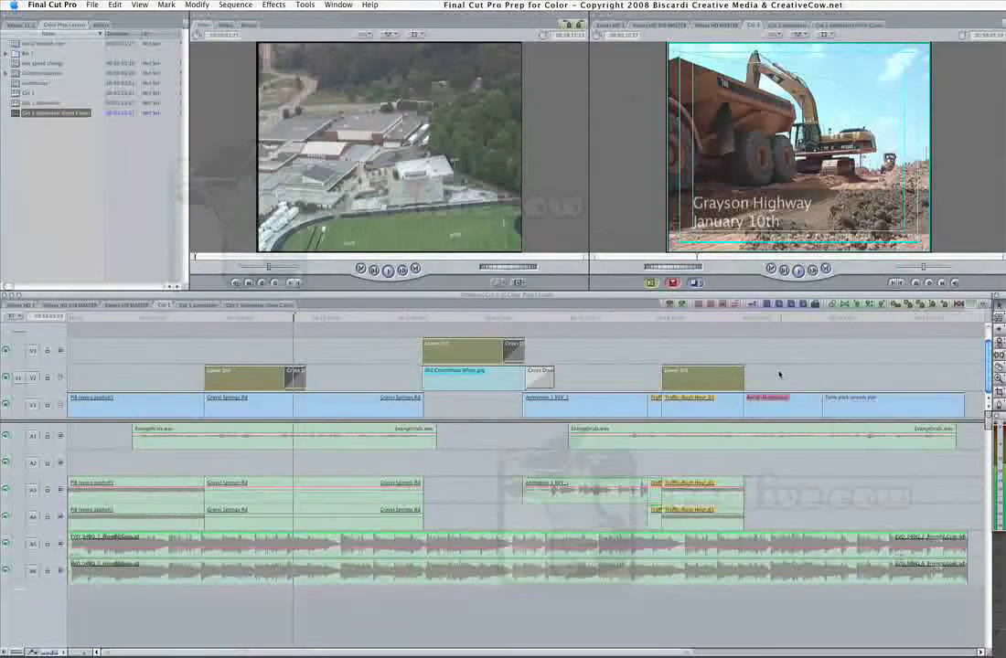
key("super+c")
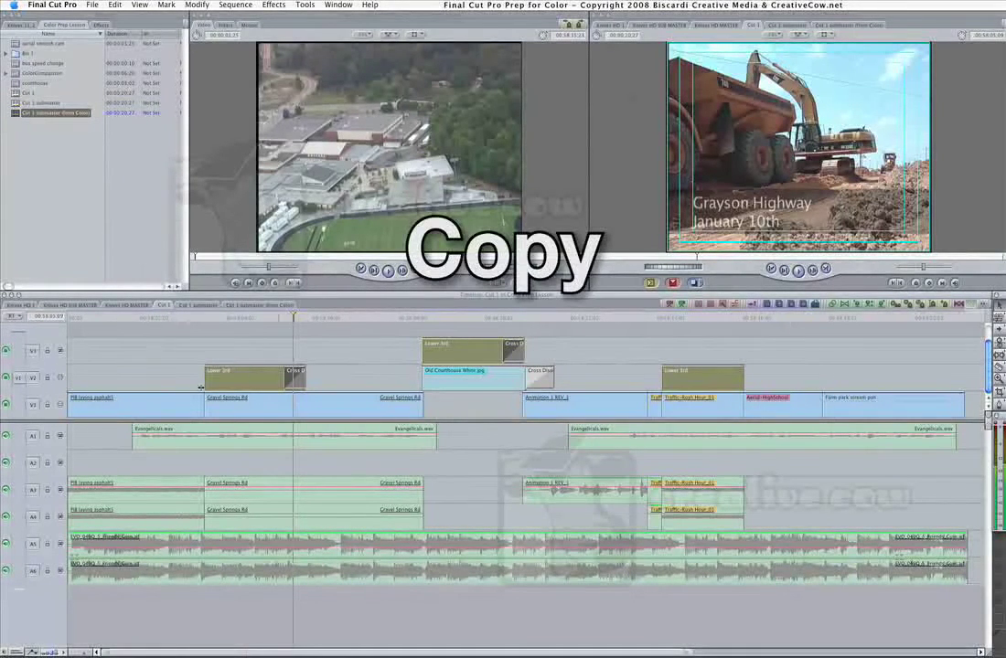
Paste the lower-third graphics into the Cut 1 submaster (from Color) sequence.
left_click(257, 308)
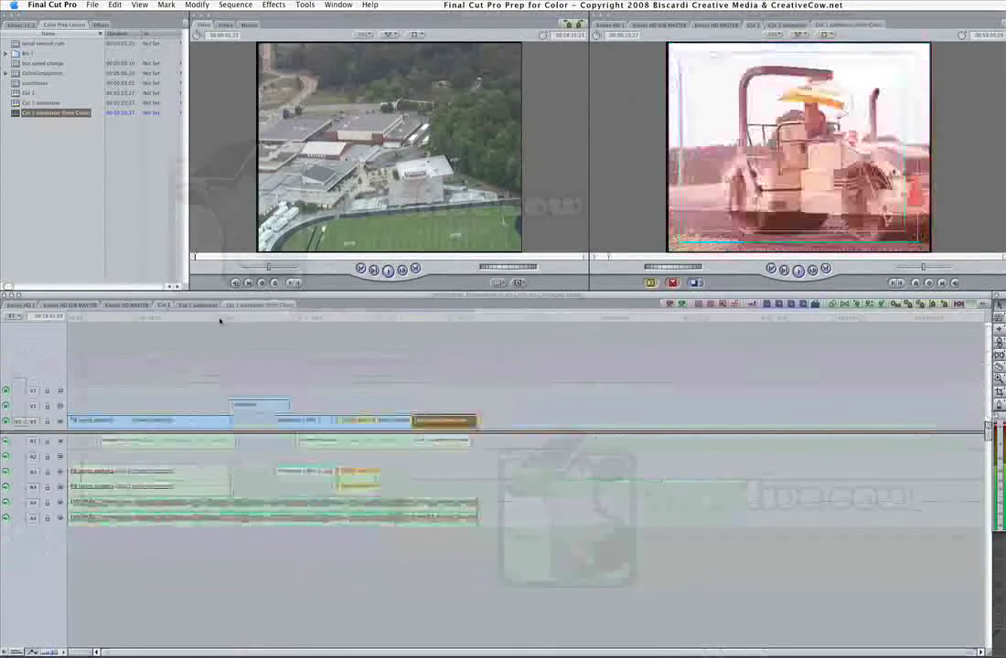
left_click(138, 316)
key("super+v")
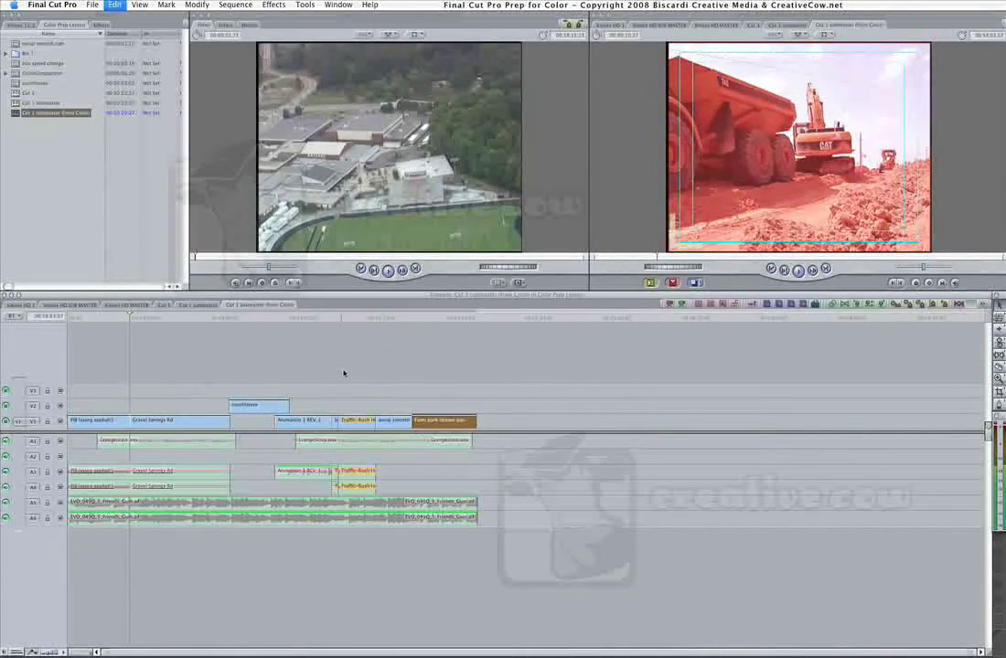
Add a 20-frame cross dissolve at the courthouse clip's end and play the sequence from the start.
key("shift+i")
right_click(289, 407)
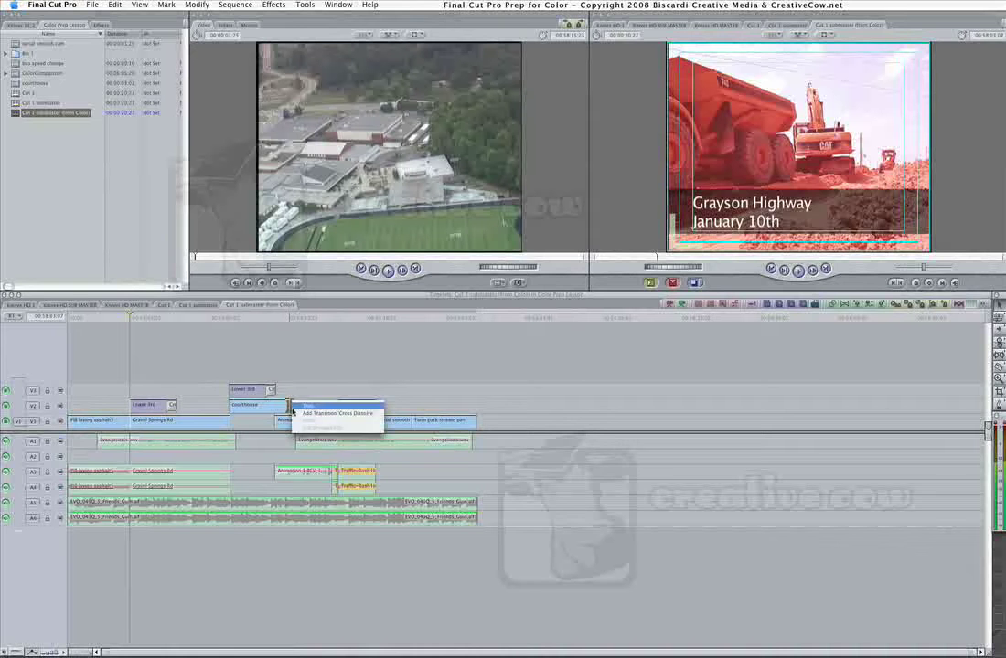
left_click(313, 411)
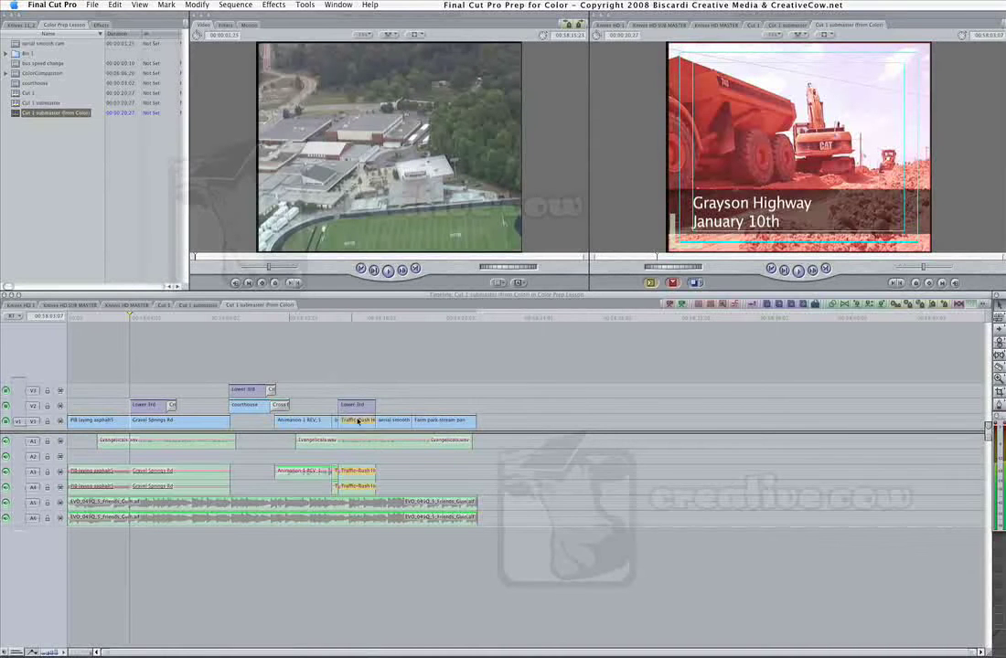
right_click(283, 409)
left_click(316, 352)
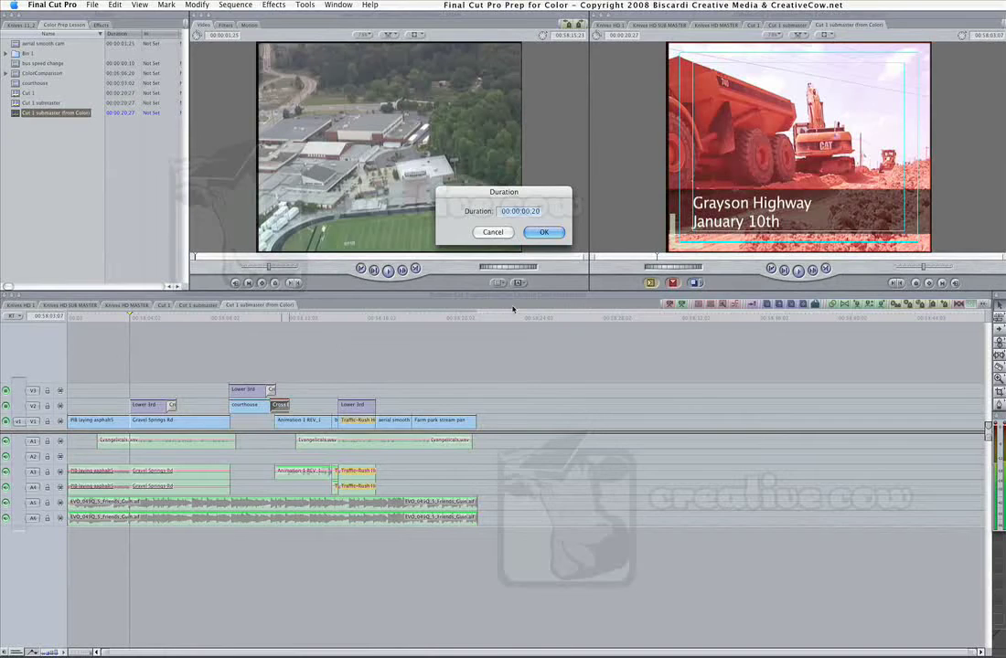
left_click(544, 232)
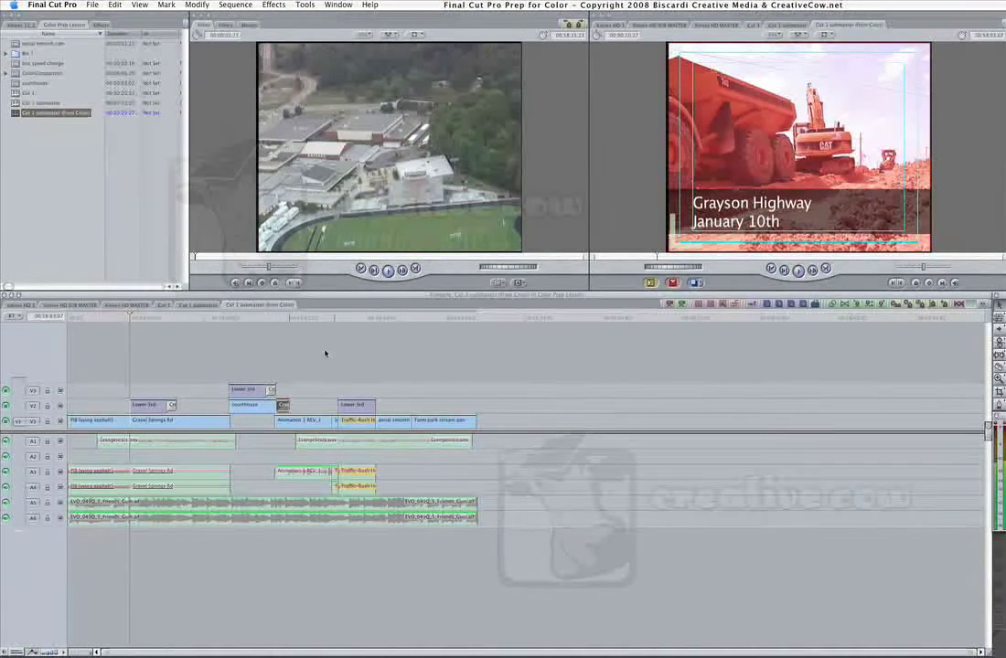
key("Home")
key("space")
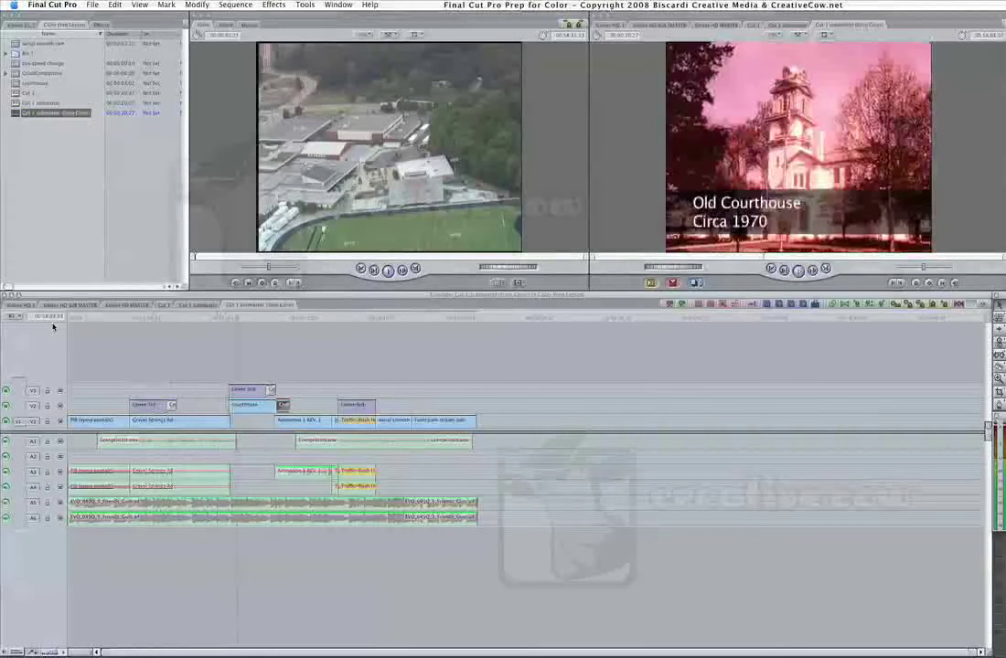
Stop playback on the Old Courthouse title, play through the original Cut 1, then bring up Knives HD 1.
key("space")
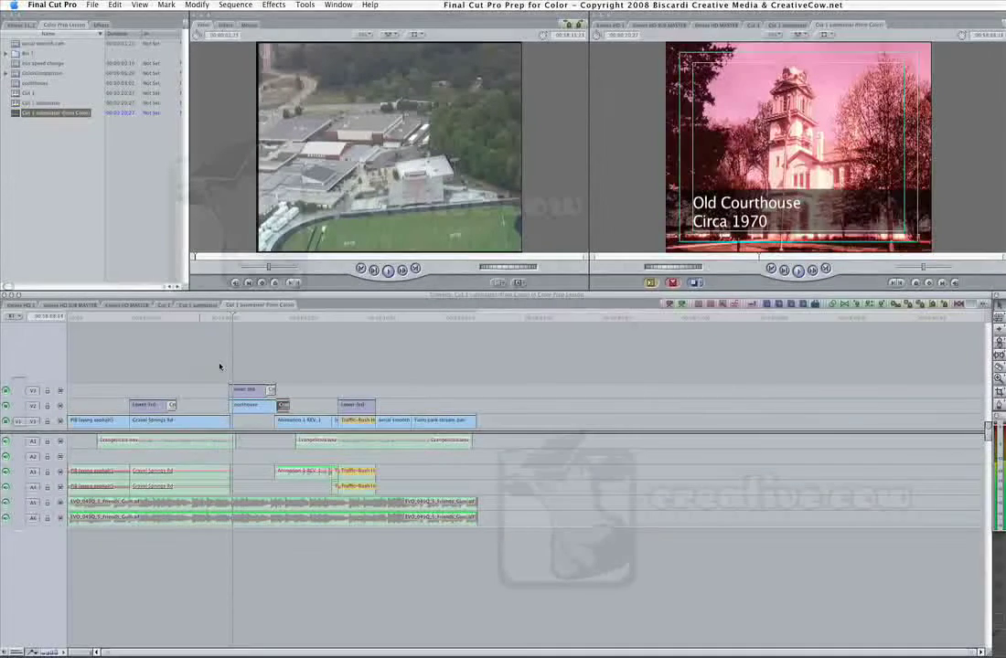
left_click(161, 305)
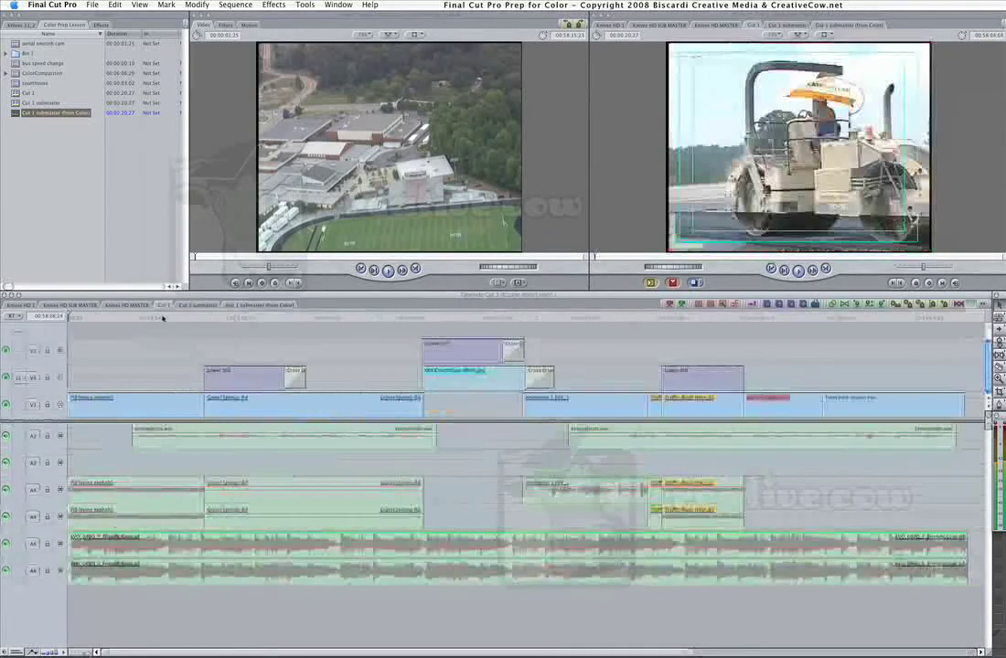
key("l")
key("l")
key("l")
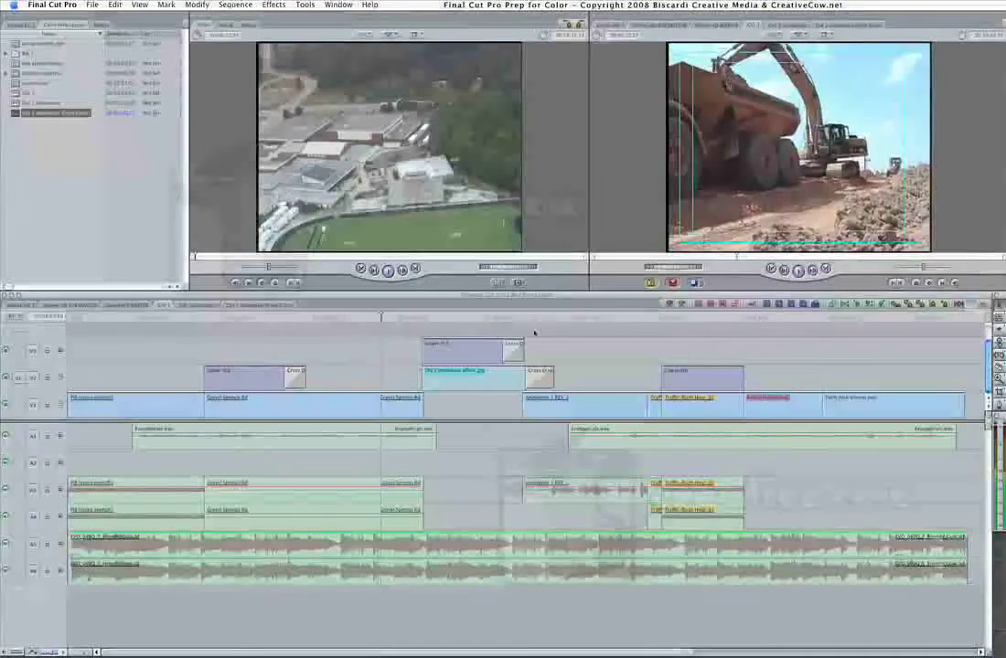
left_click(716, 325)
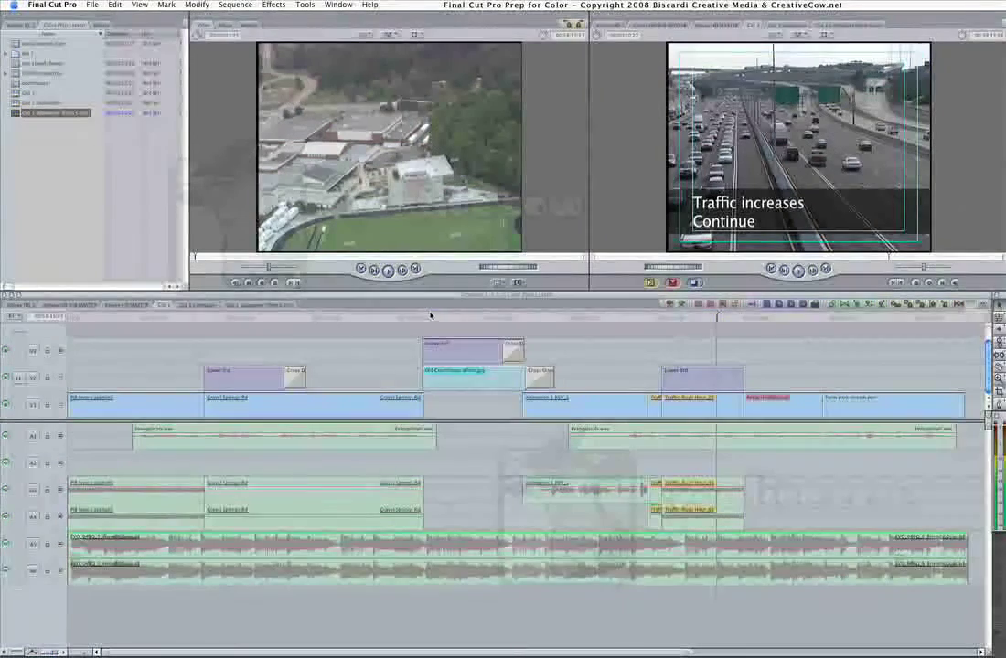
left_click(70, 306)
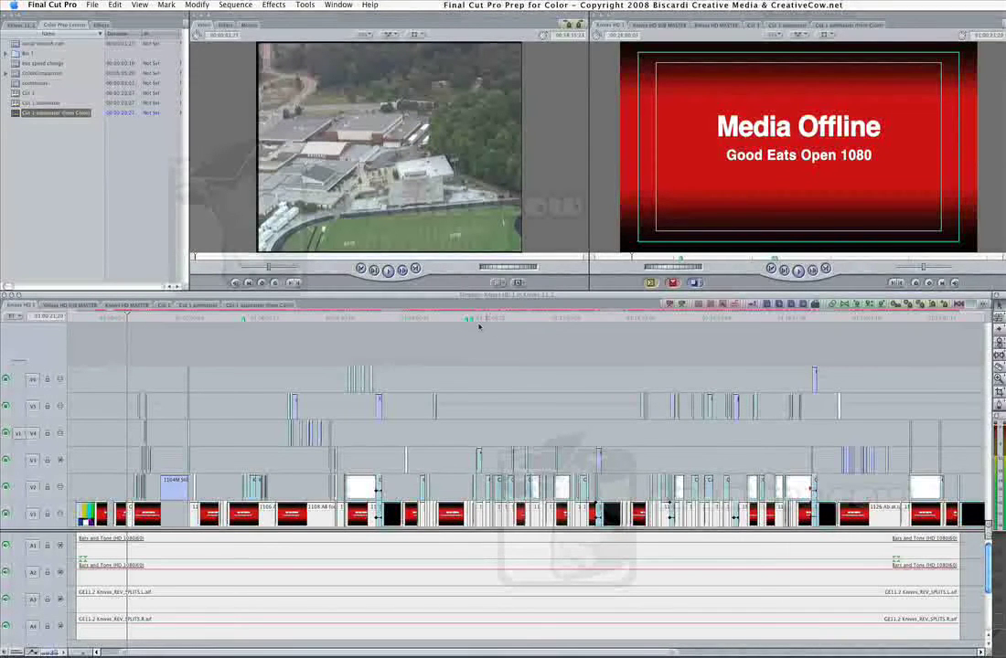
View the Knives HD SUB MASTER sequence, then the Knives HD MASTER sequence.
left_click(73, 304)
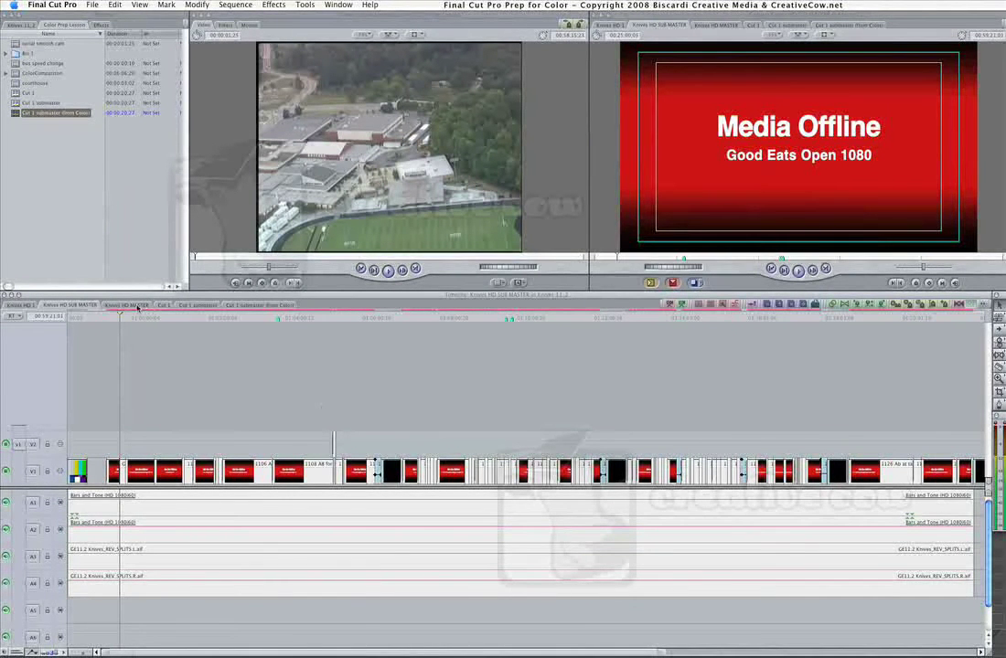
left_click(130, 305)
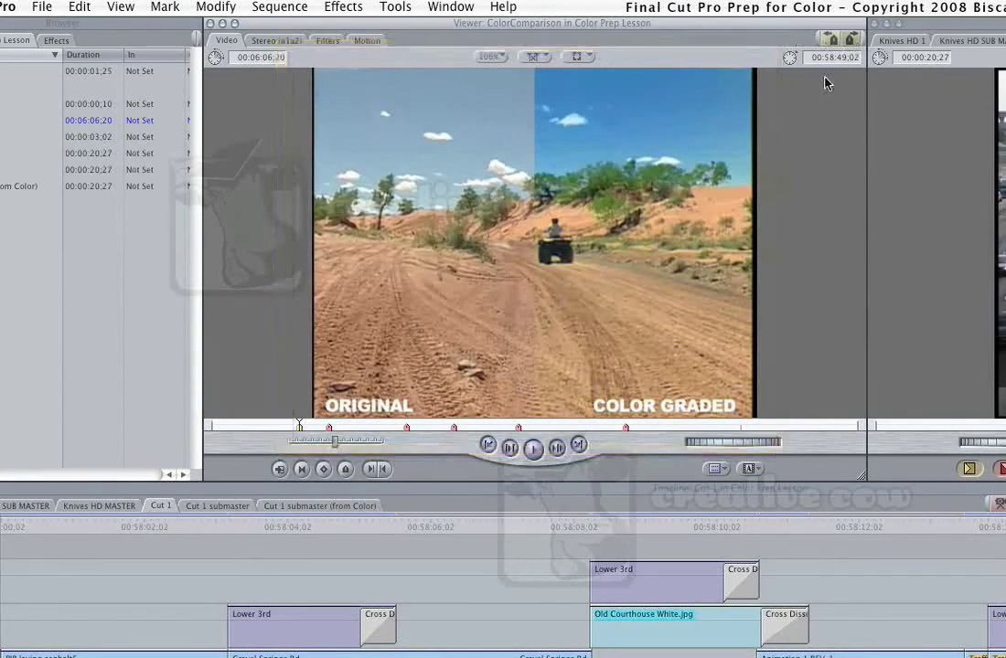
key("shift+Down")
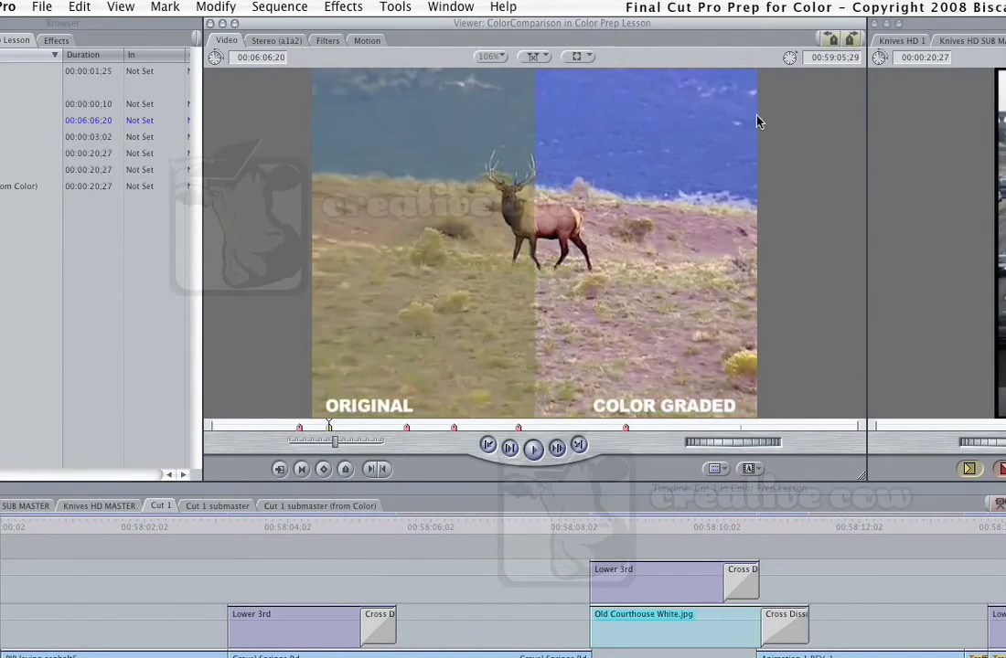
left_click(852, 38)
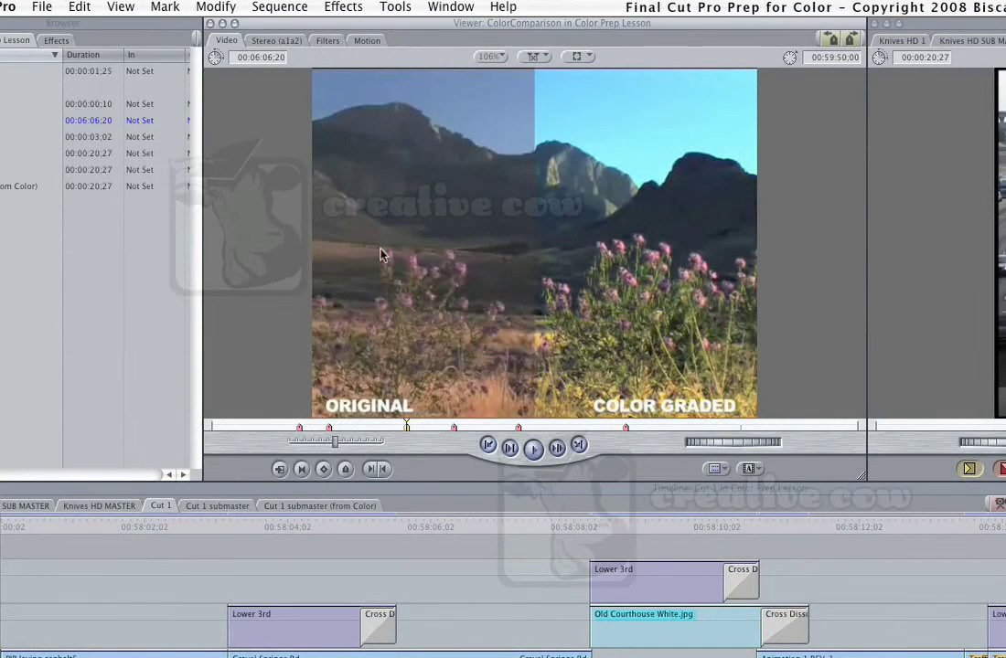
key("shift+Down")
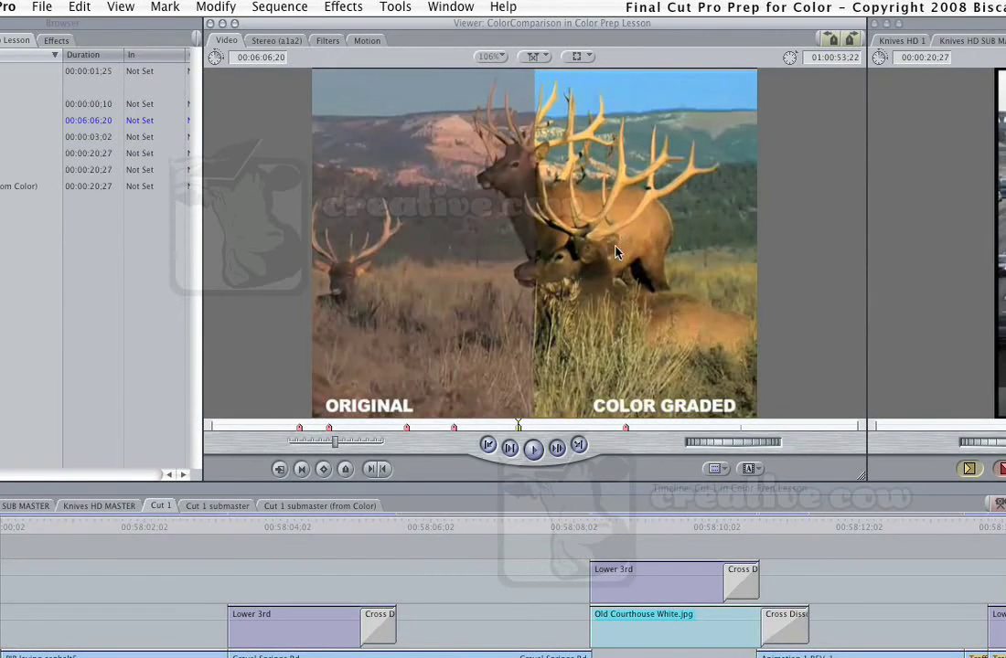
key("shift+Down")
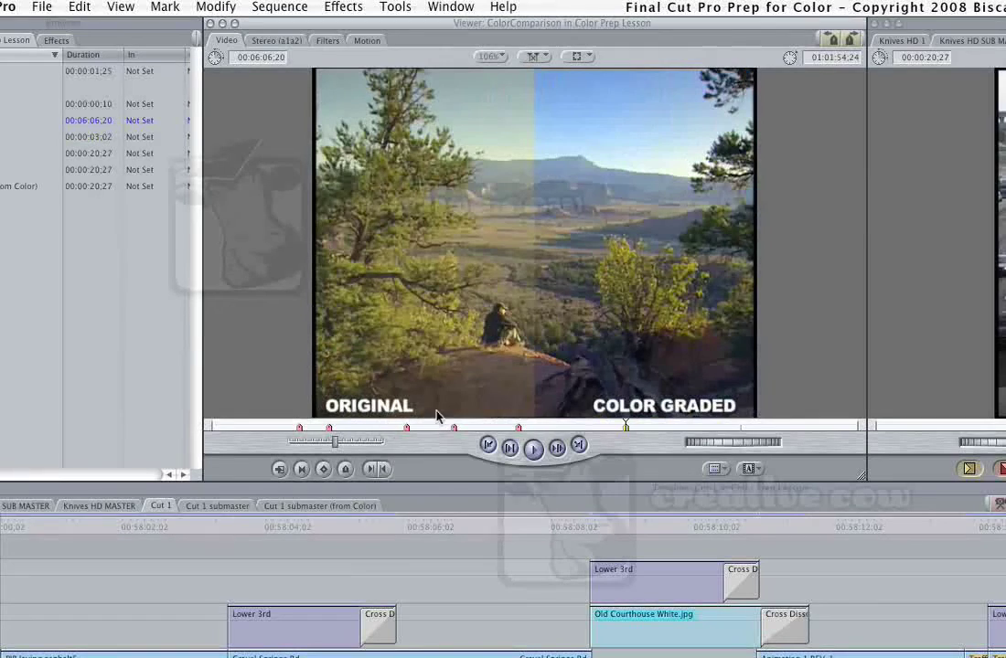